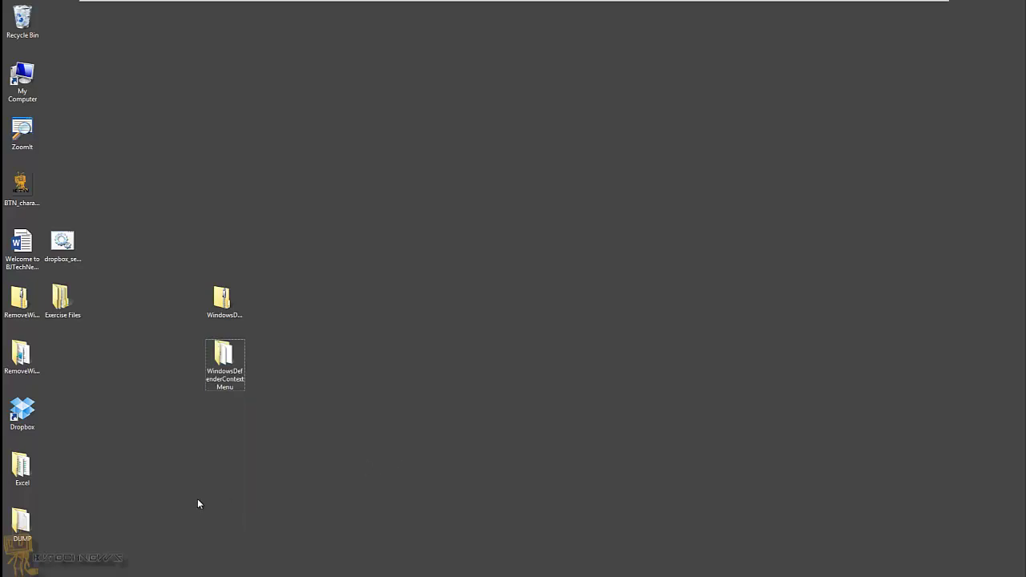
Step: Start regedit from the Run box and approve the User Account Control prompt
key("super+r")
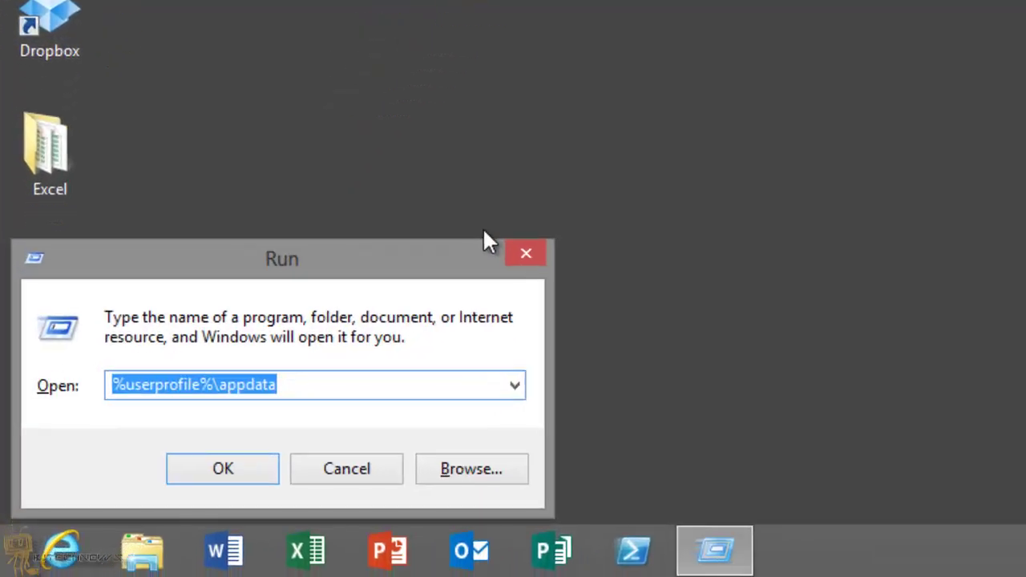
type("re")
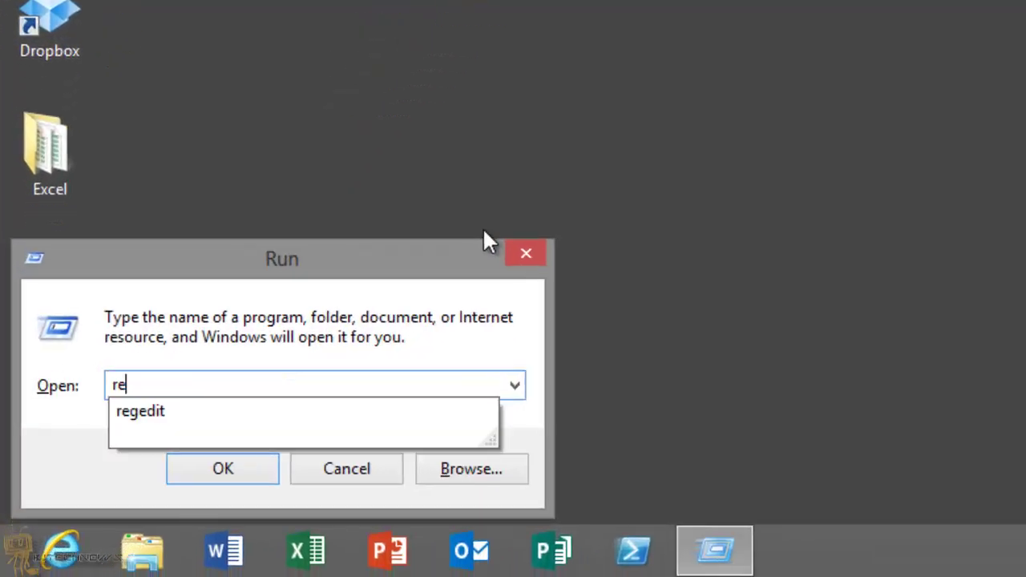
type("gedit")
key("Return")
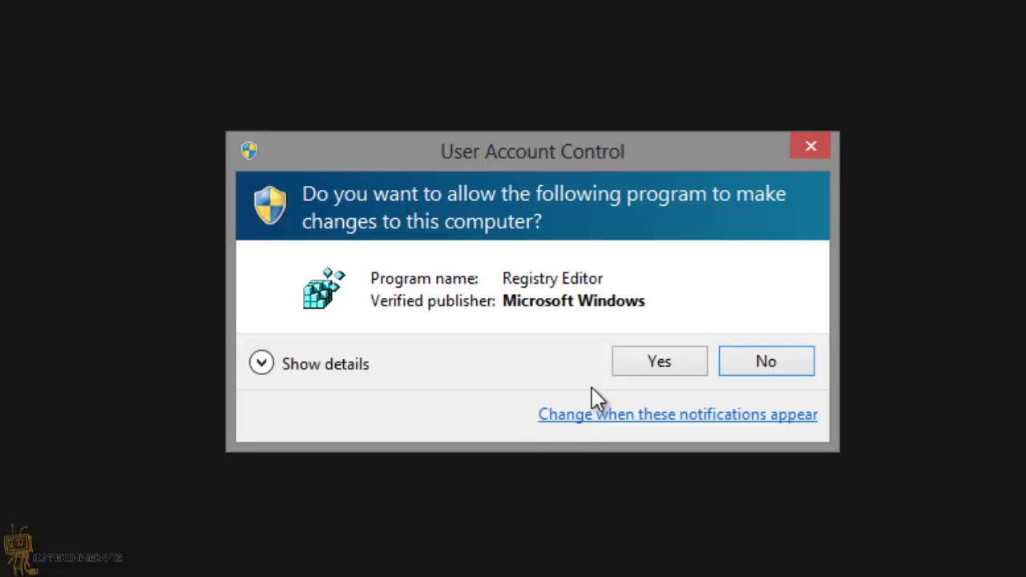
left_click(650, 370)
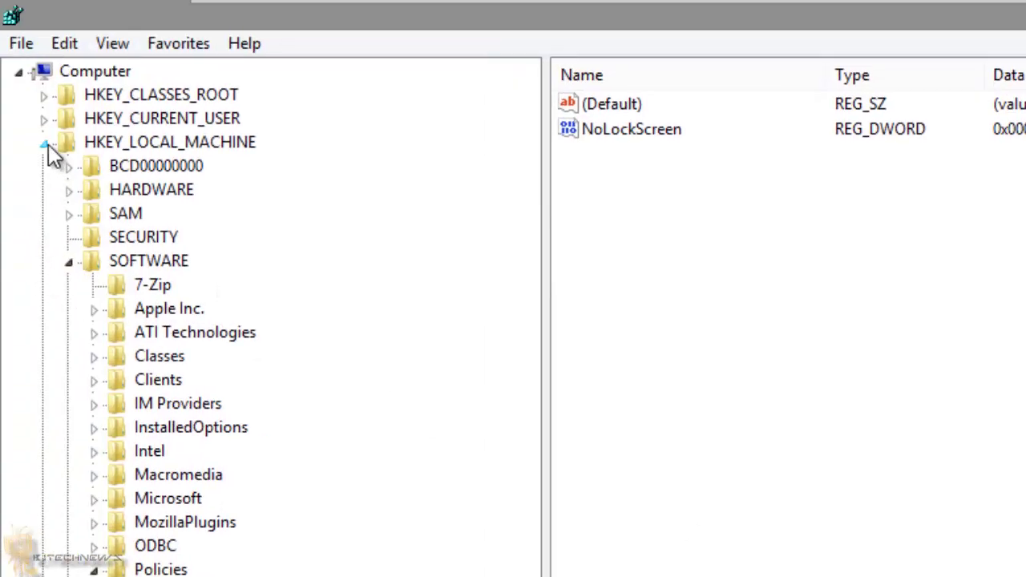
Step: Collapse HKEY_LOCAL_MACHINE and expand HKEY_CLASSES_ROOT > Folder > shell
left_click(44, 143)
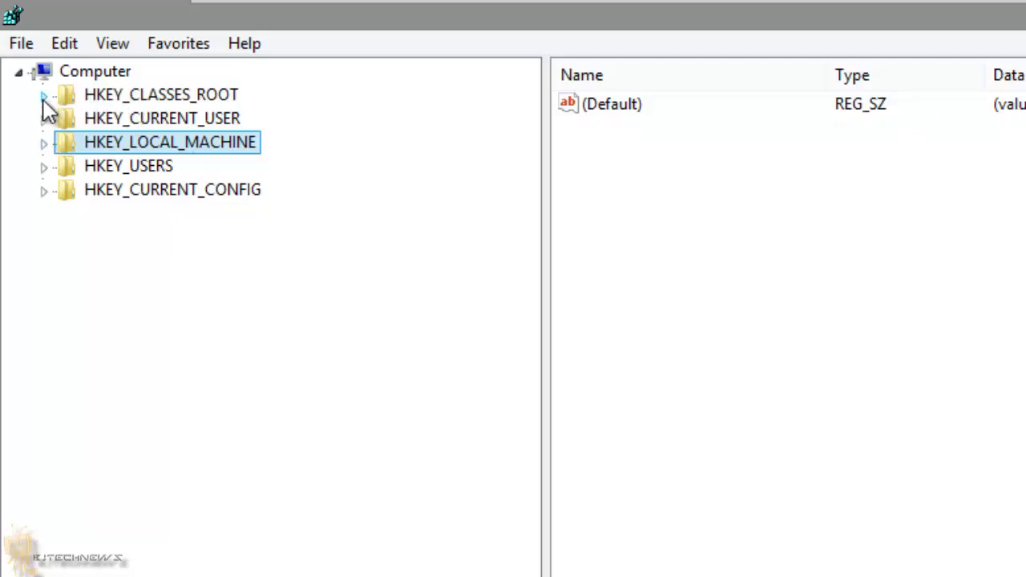
left_click(63, 118)
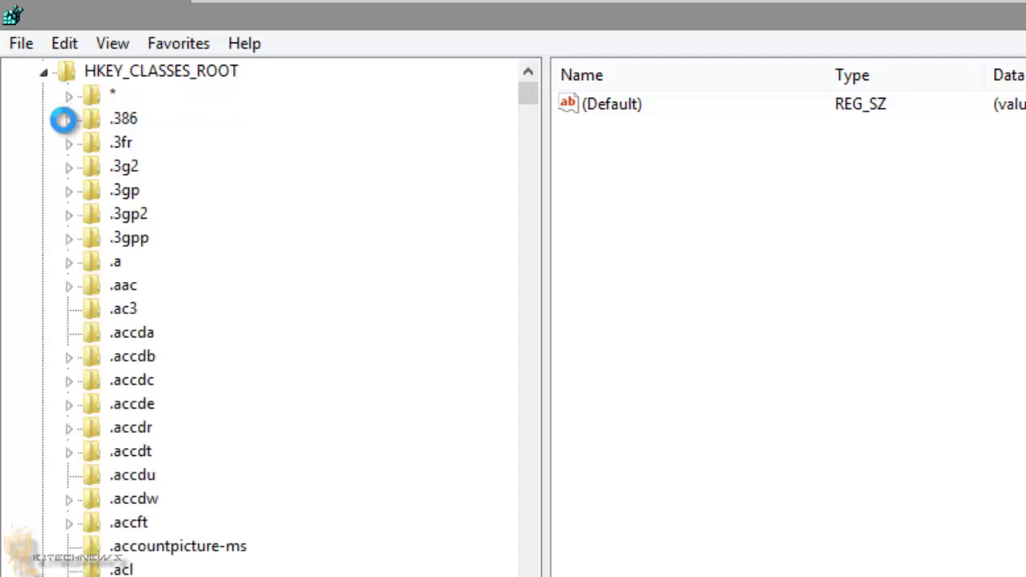
left_click(106, 412)
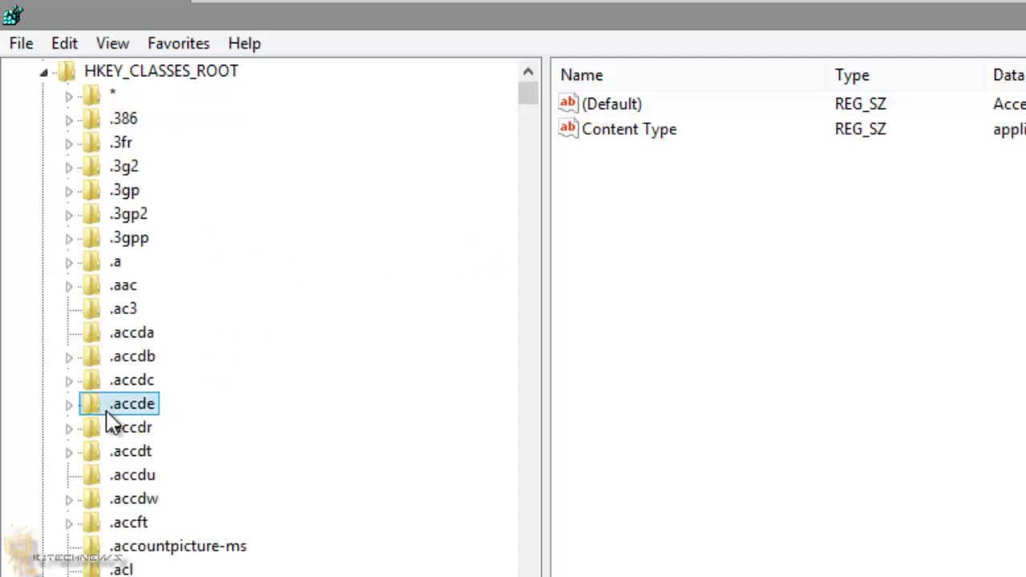
key("e")
key("f")
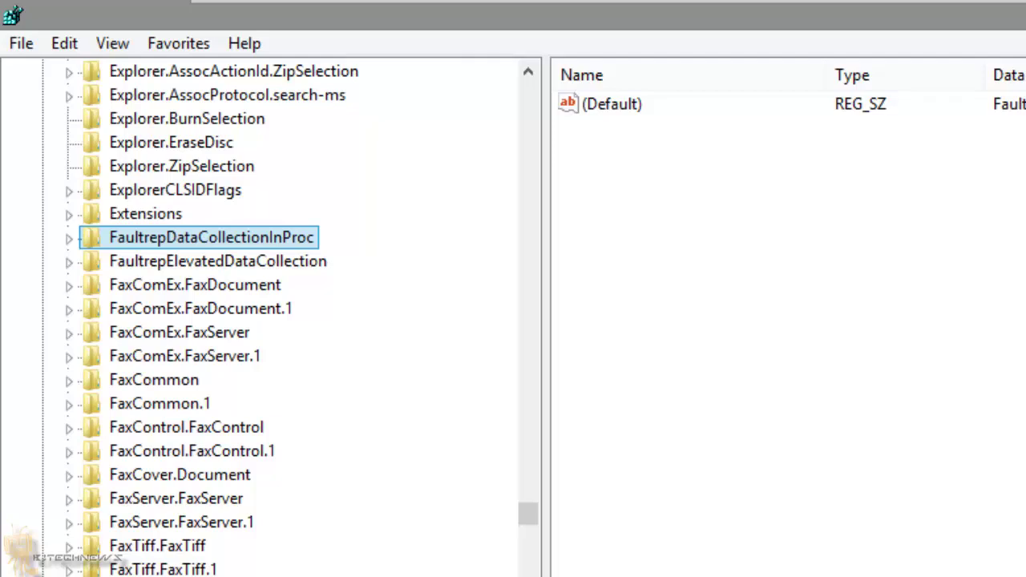
key("o")
left_click(69, 303)
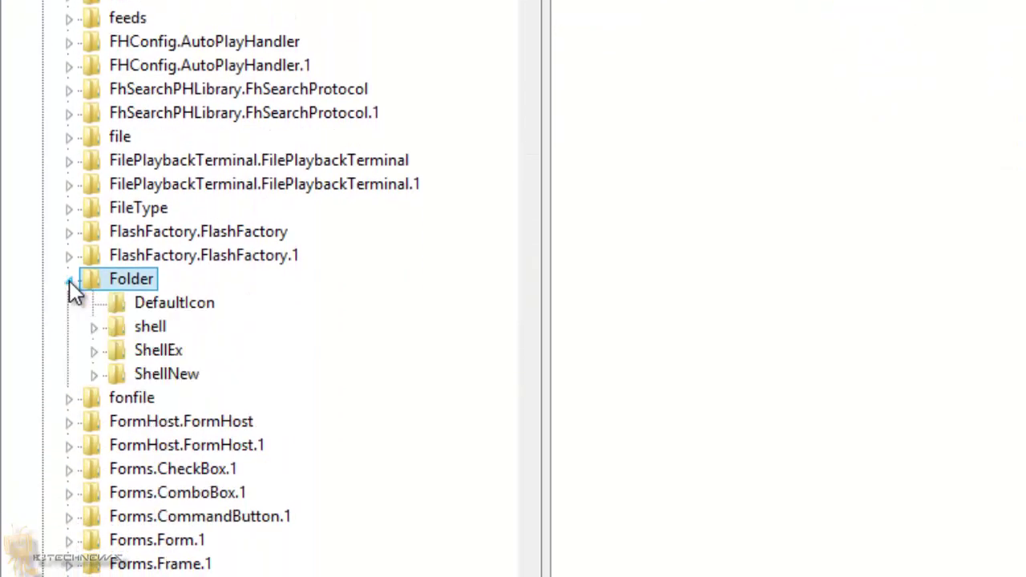
key("s")
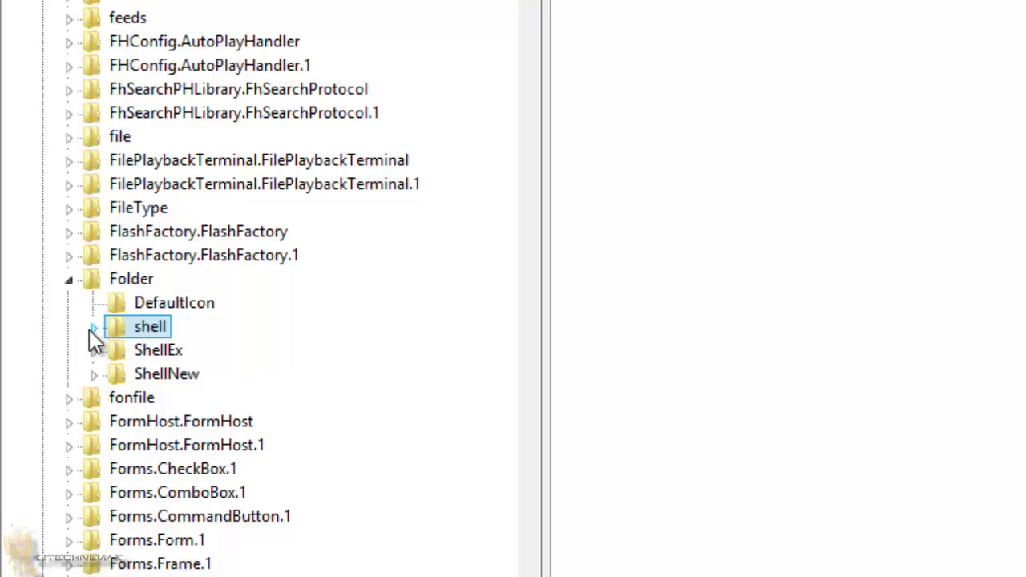
left_click(94, 327)
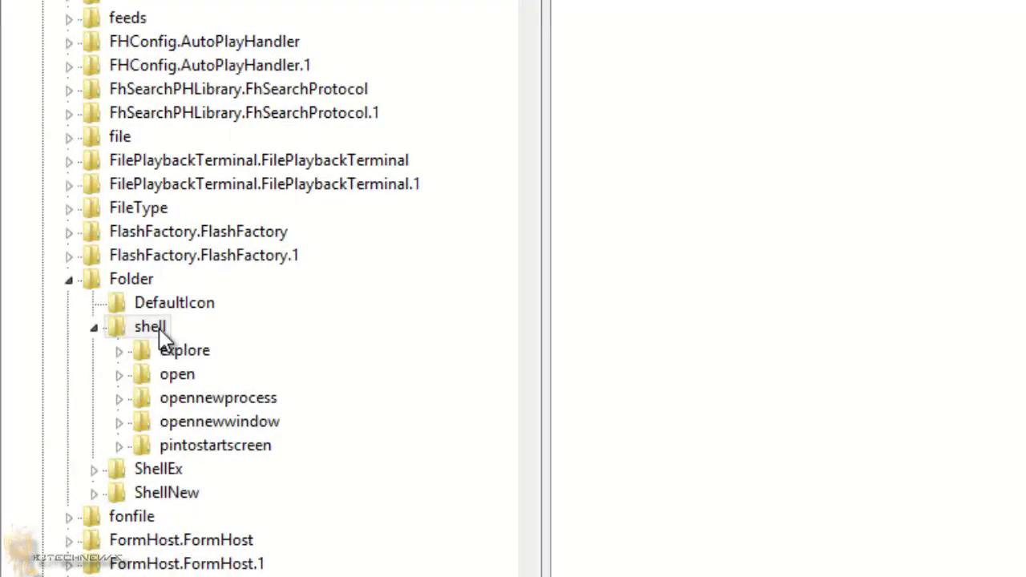
Step: Add a WindowsDefender key under Folder\shell
right_click(160, 328)
mouse_move(237, 376)
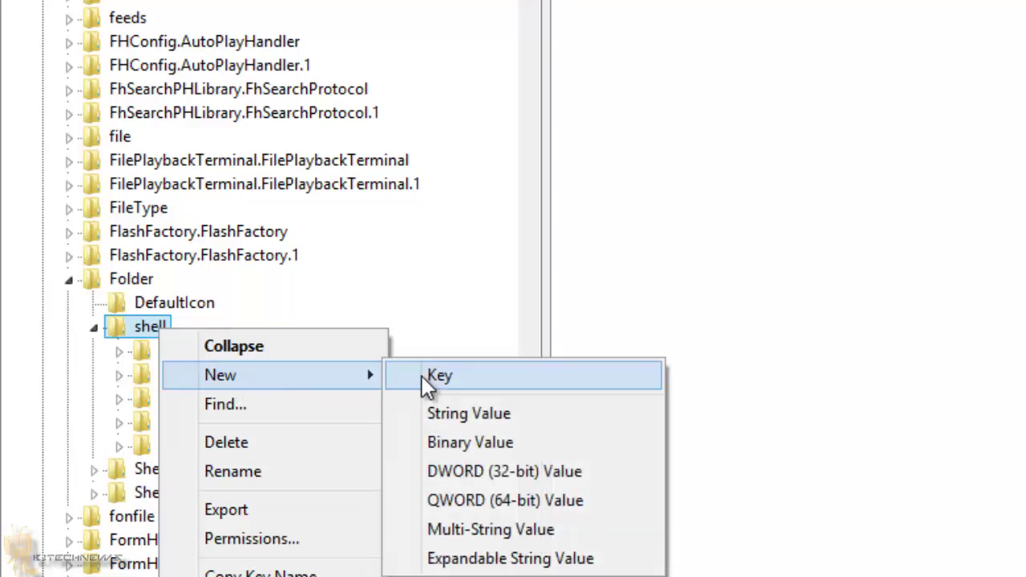
left_click(444, 376)
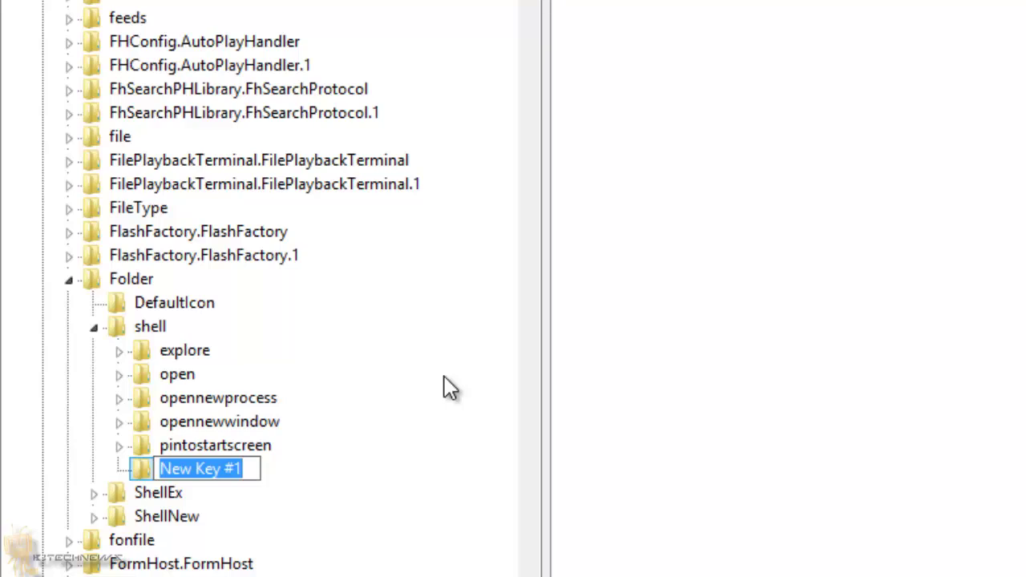
type("Win")
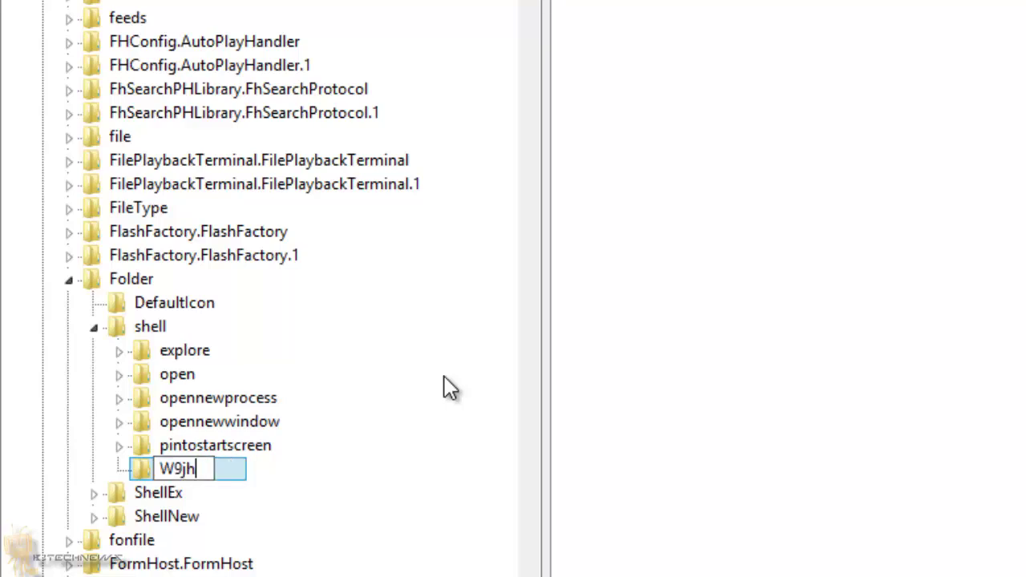
key("BackSpace")
key("BackSpace")
type("indwo")
key("BackSpace")
key("BackSpace")
type("owsDefender")
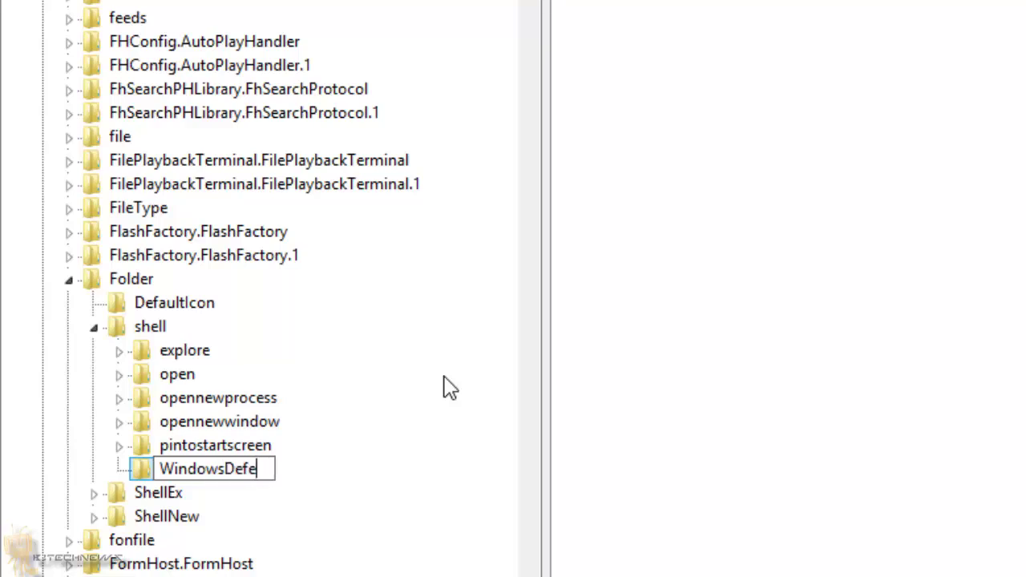
key("Return")
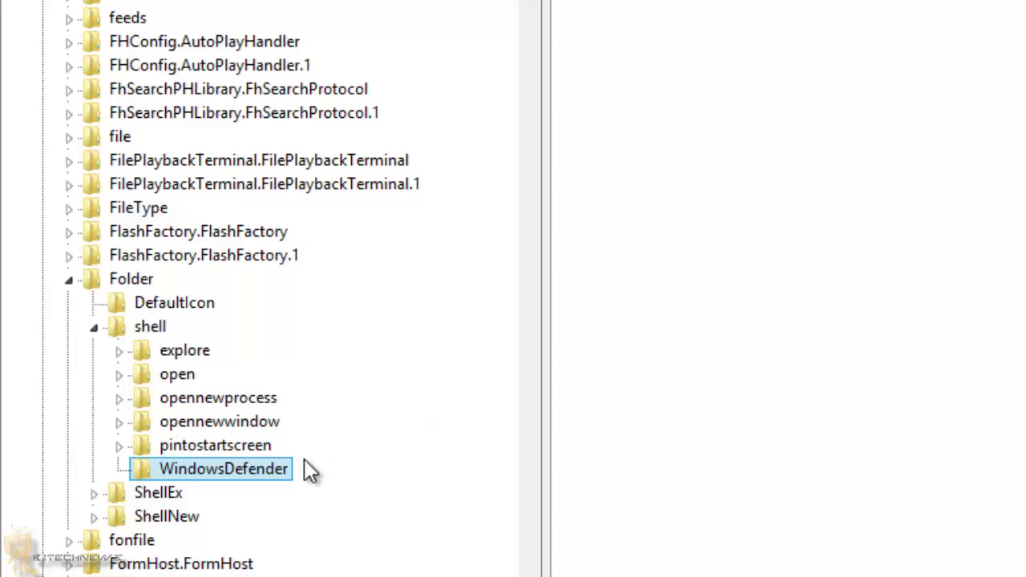
Step: Create string value Icon with data %ProgramFiles%\\Windows Defender\\EppManifest.dll
right_click(255, 468)
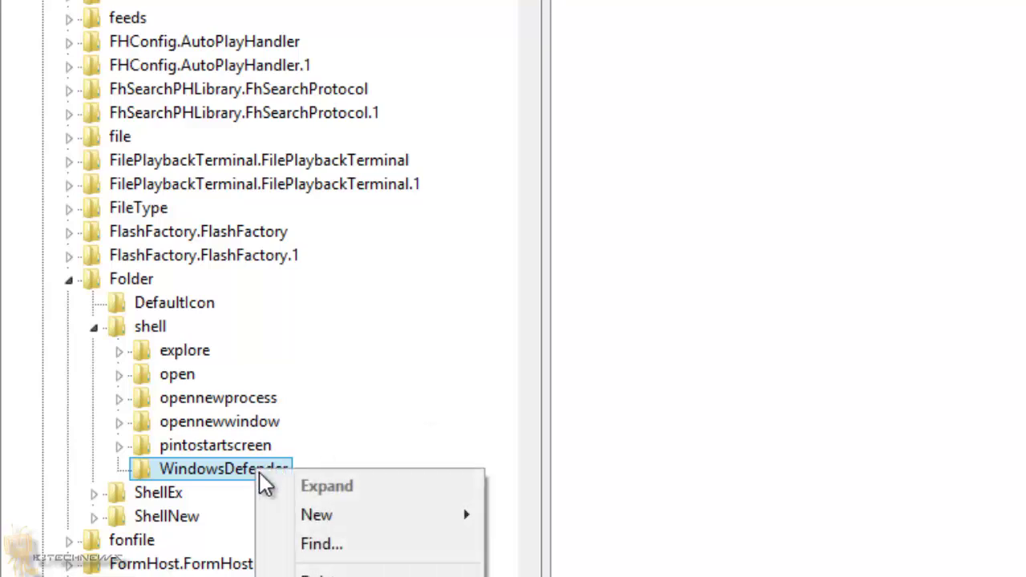
mouse_move(377, 521)
left_click(548, 553)
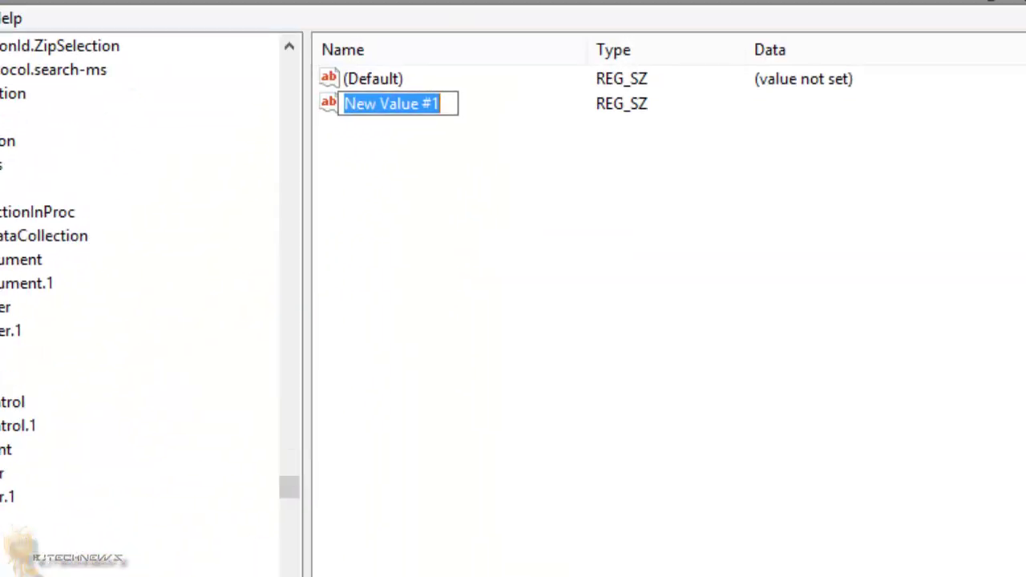
type("Icon")
key("Return")
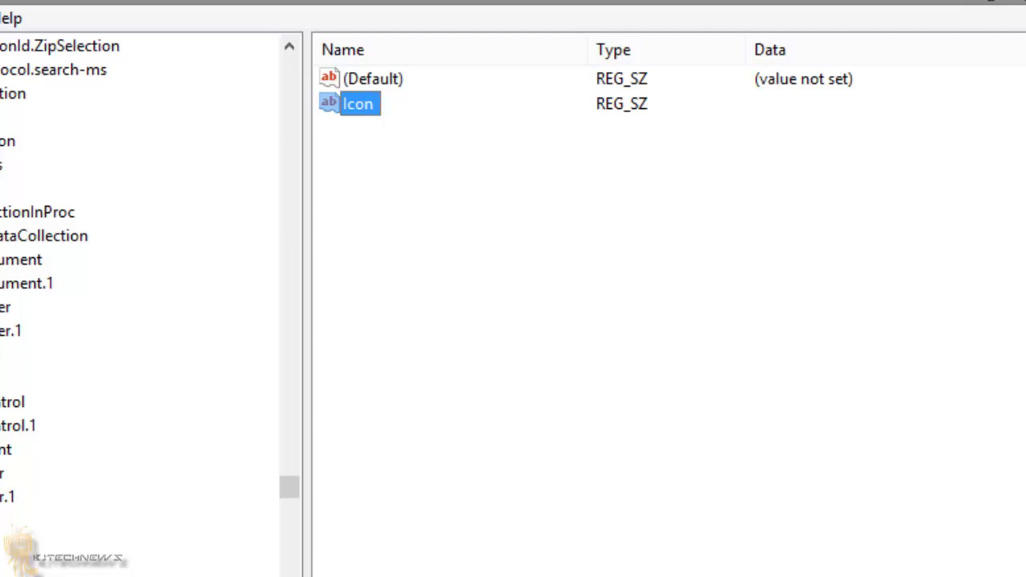
double_click(367, 106)
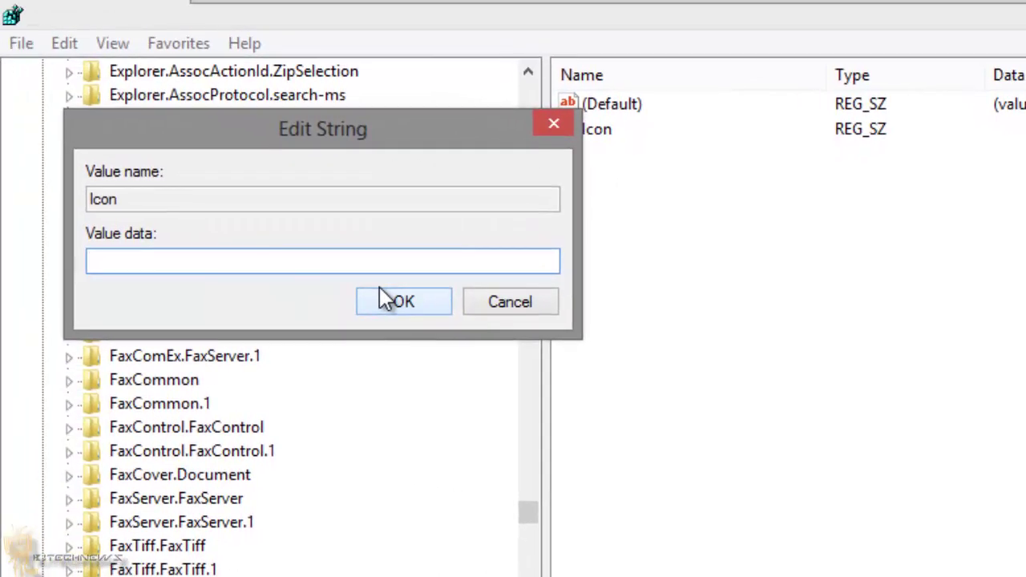
type("%ProgramF")
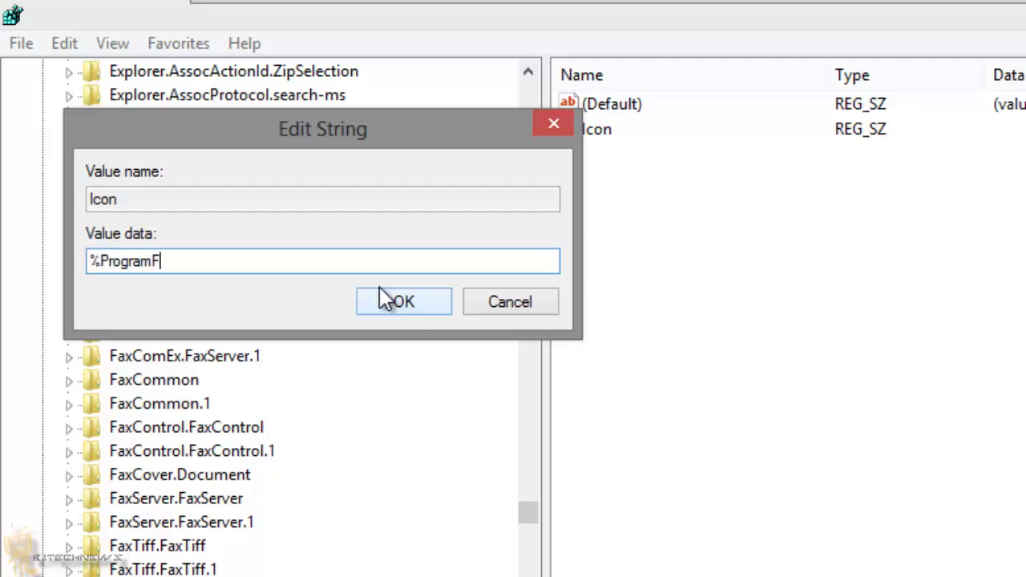
type("iles%\\\\Windows Defender\\\\Epp")
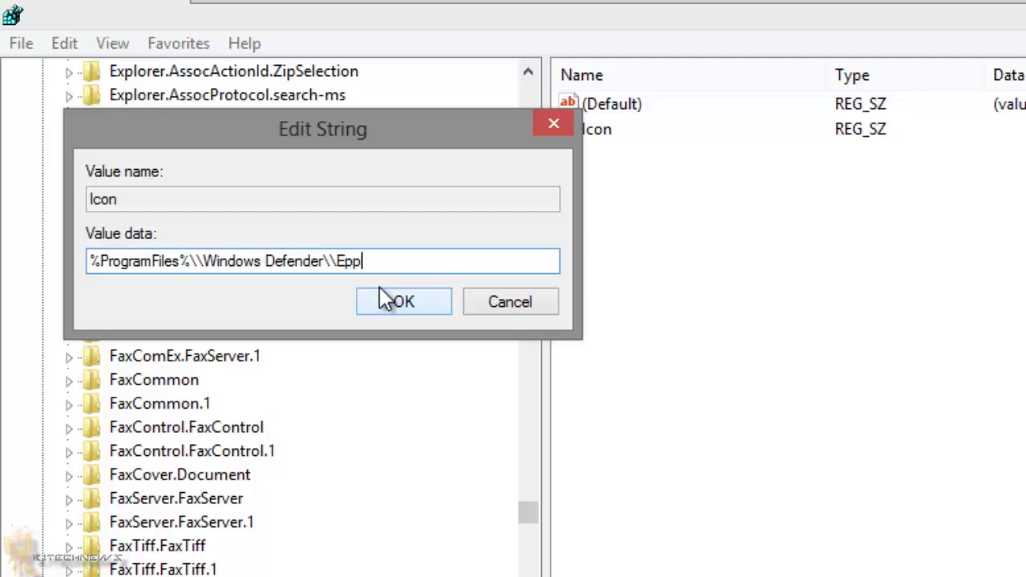
type("Manifest.dll")
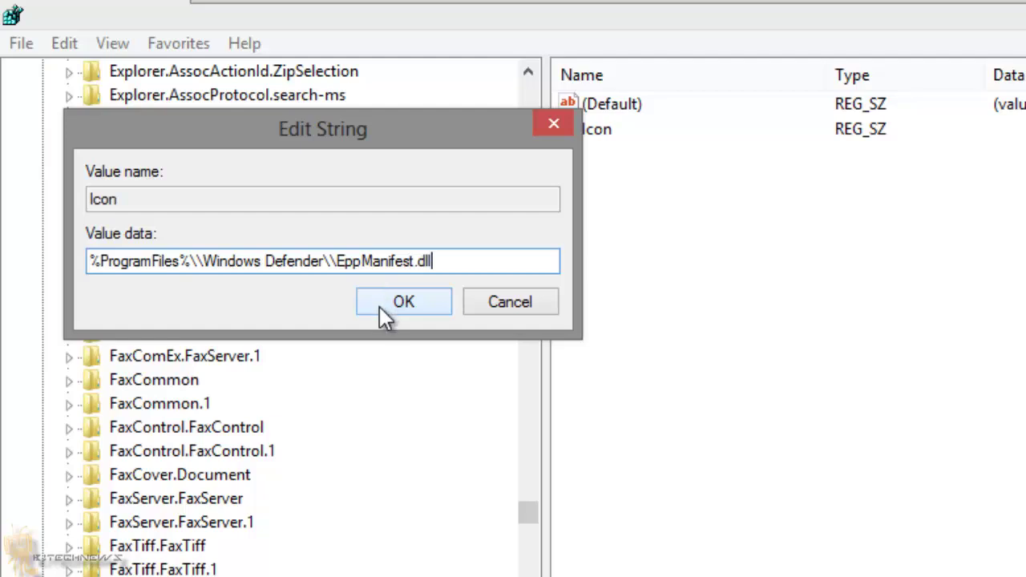
left_click(382, 304)
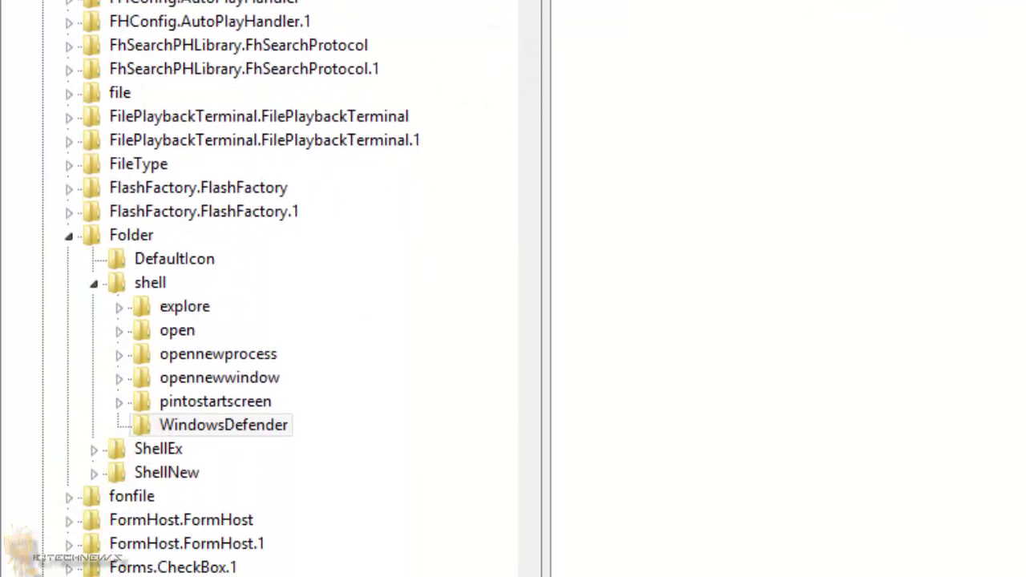
Step: Create string value MUIVerb with data 'Scan with Windows Defender'
right_click(690, 0)
mouse_move(747, 0)
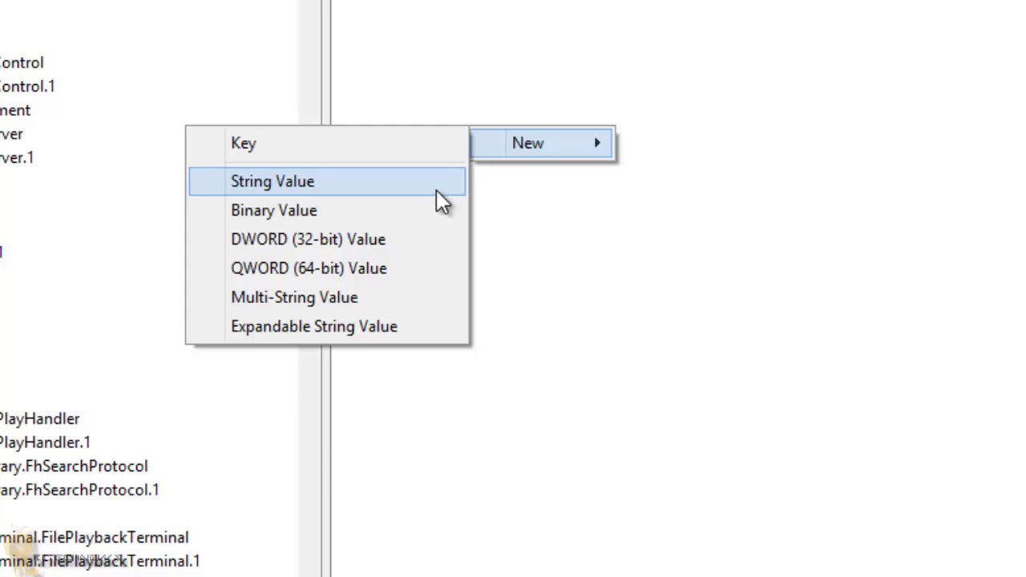
left_click(437, 192)
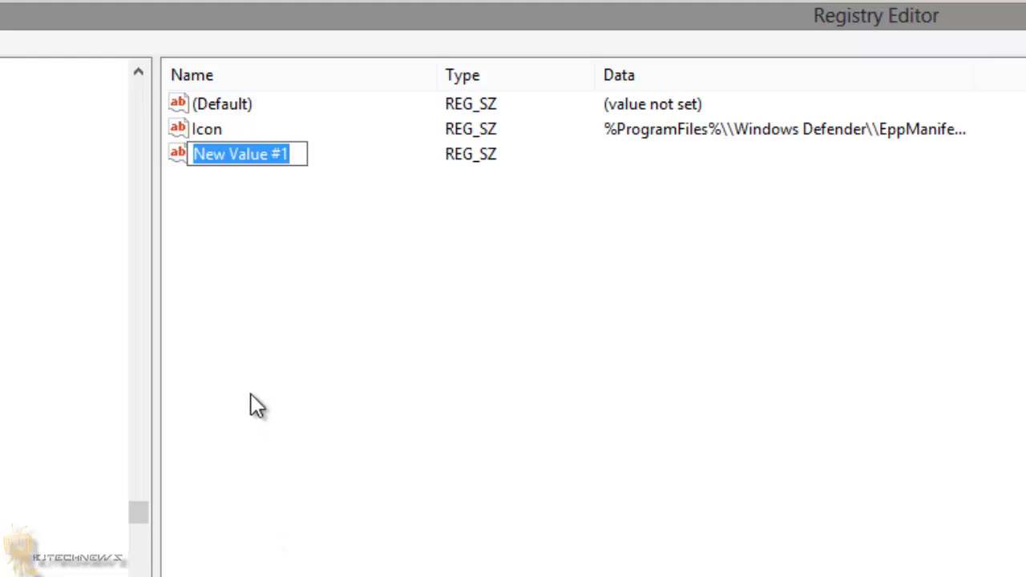
type("MUIVer")
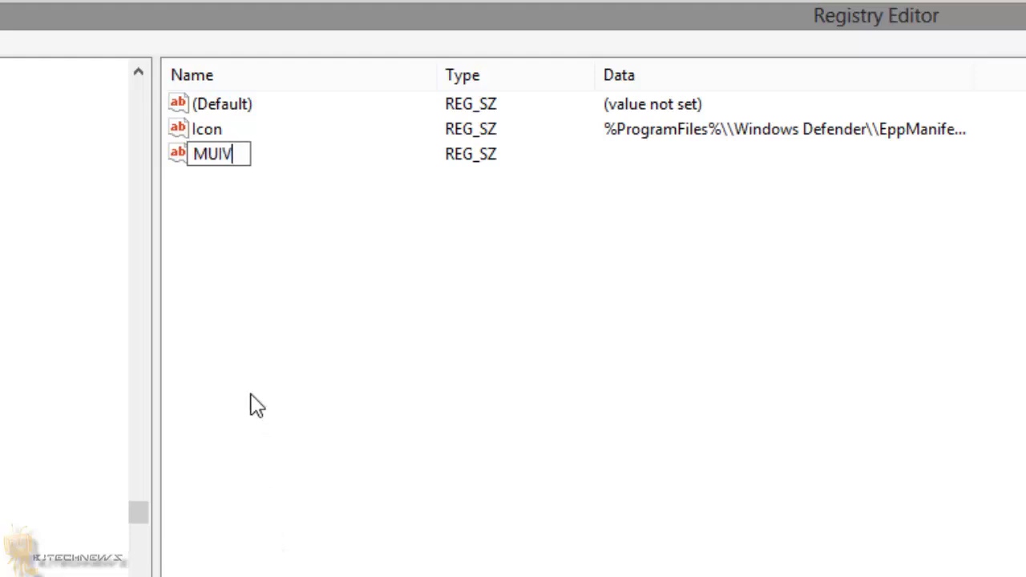
type("b")
key("Return")
key("Return")
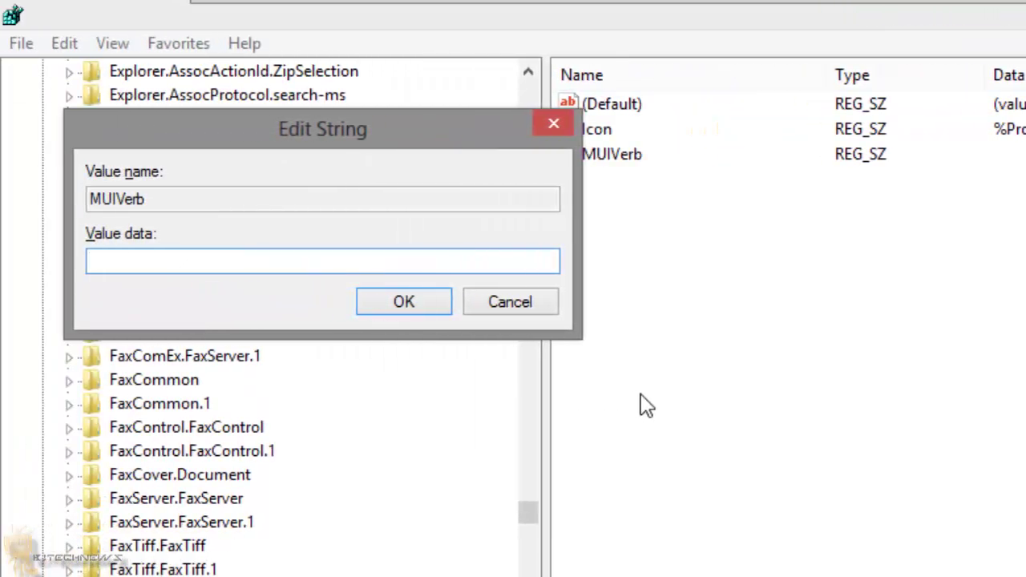
type("Scan with ")
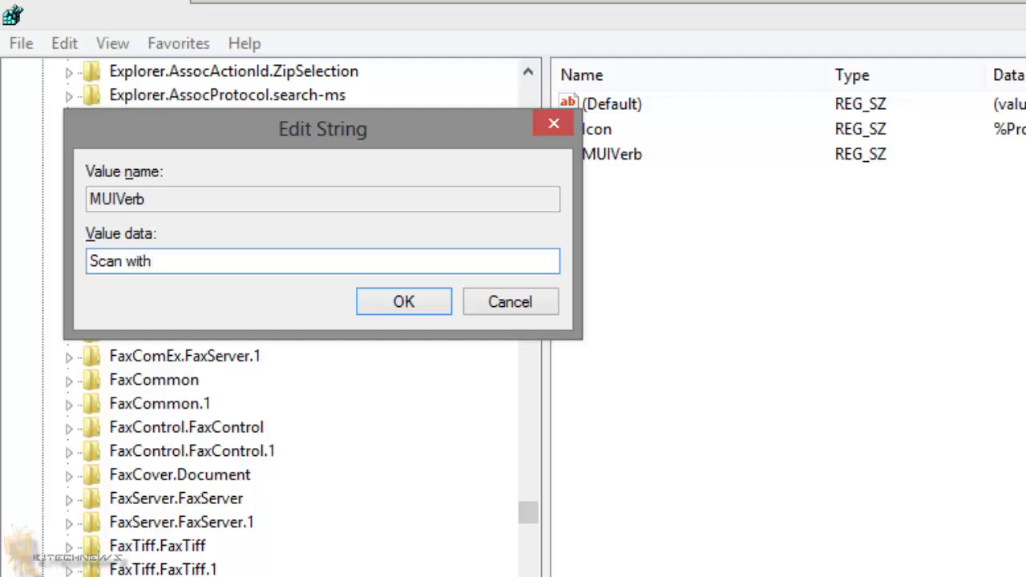
type("Windows B")
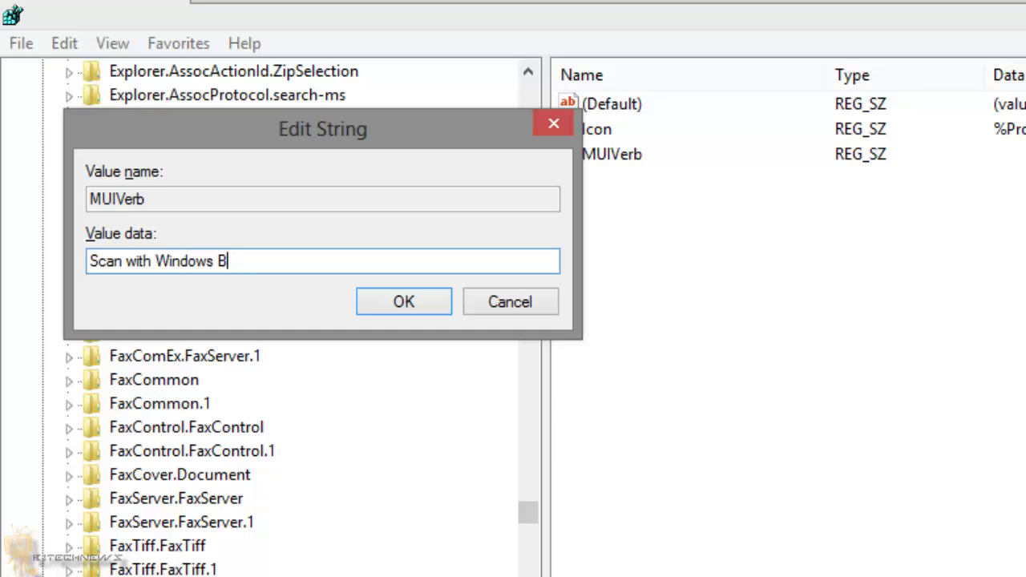
key("BackSpace")
type("Defender")
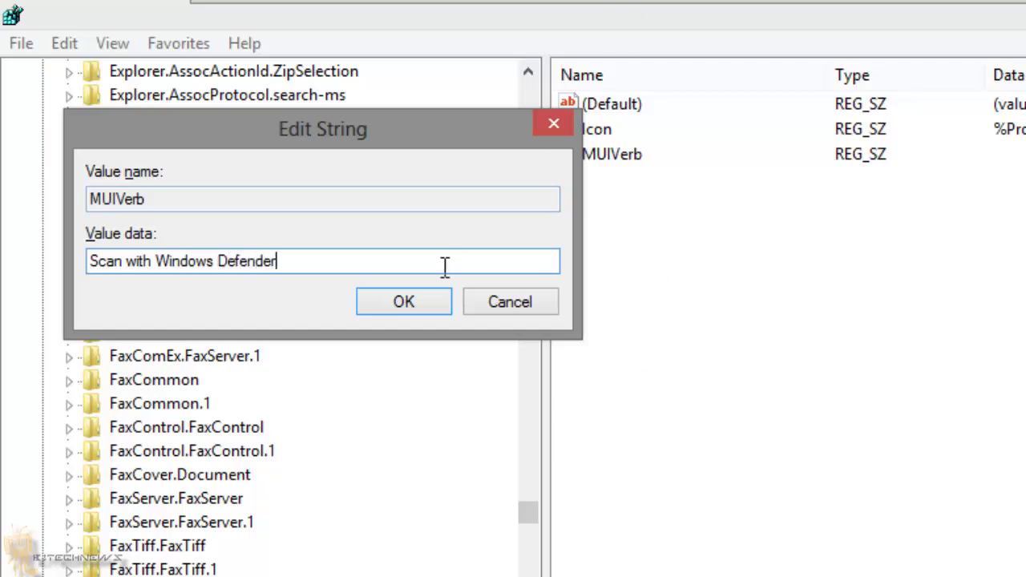
left_click(403, 307)
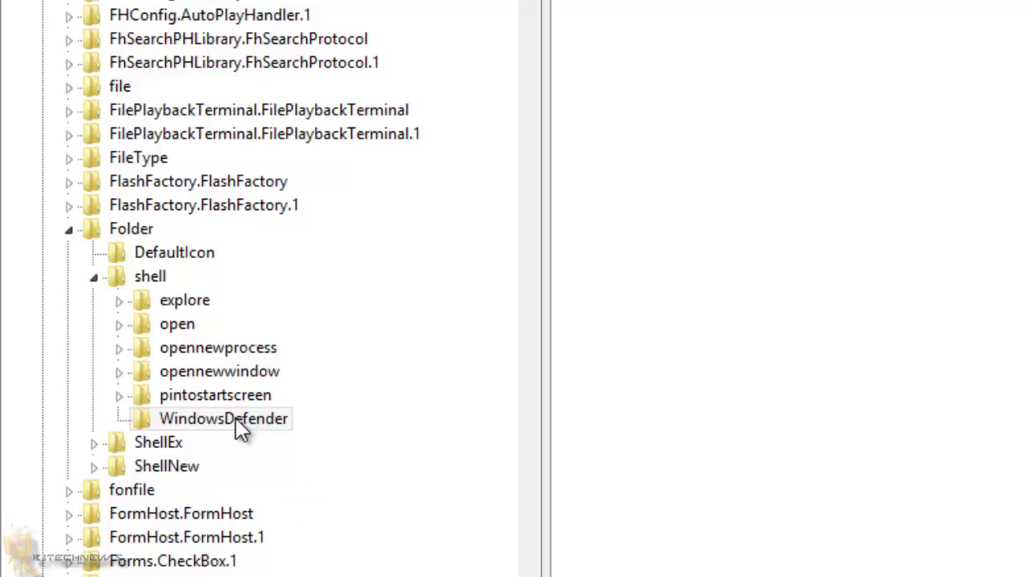
Step: Add a Command subkey under the WindowsDefender key
right_click(237, 419)
mouse_move(364, 463)
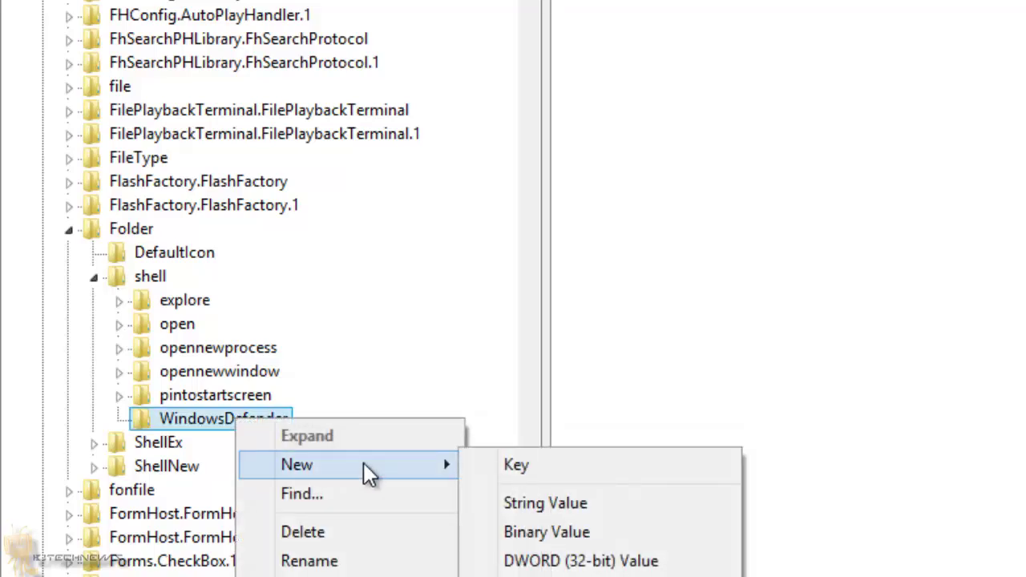
left_click(542, 463)
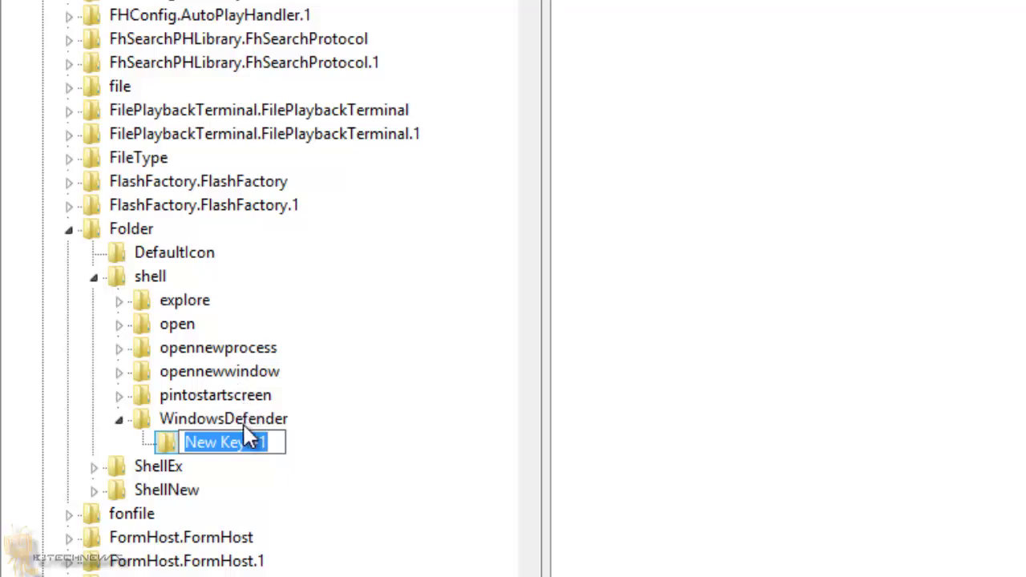
type("Coo")
key("BackSpace")
type("mmn")
key("BackSpace")
key("BackSpace")
type("mand")
key("Return")
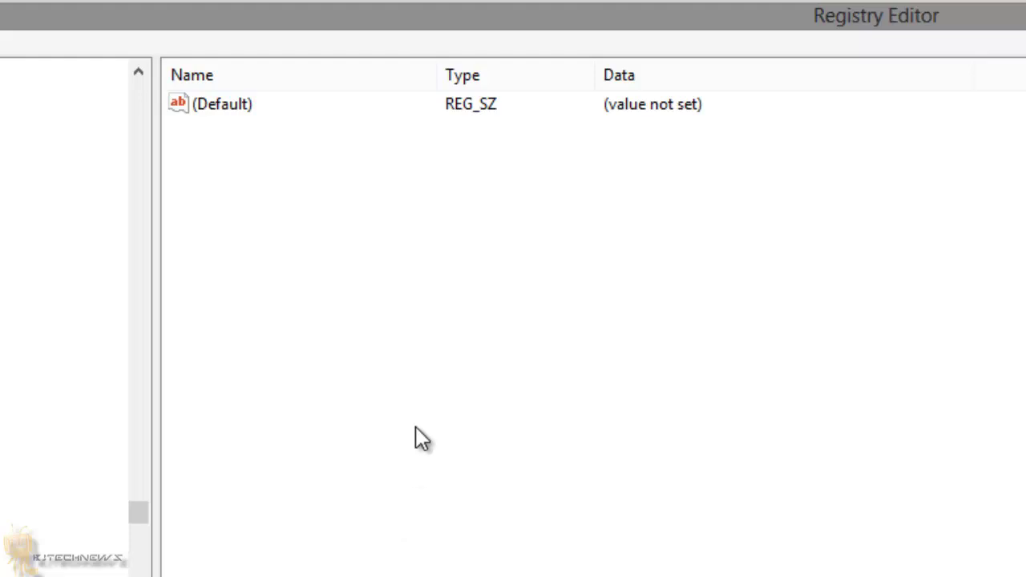
Step: Start entering "C:\Program Files\Windows Defender\MpCmdRun.exe" as Command's (Default) data
double_click(238, 109)
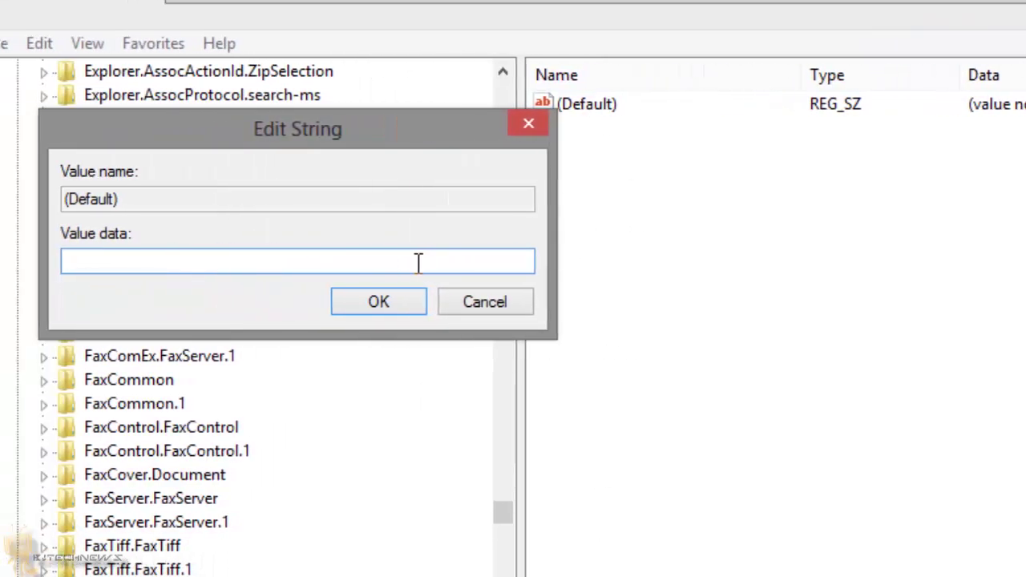
type("\"C:\\Program ")
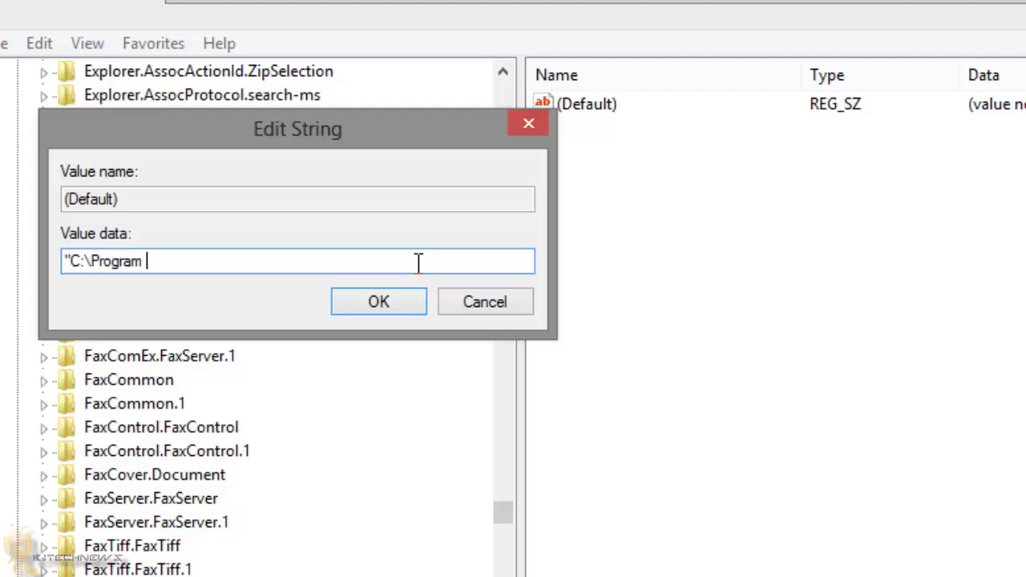
type("Files\\Wi")
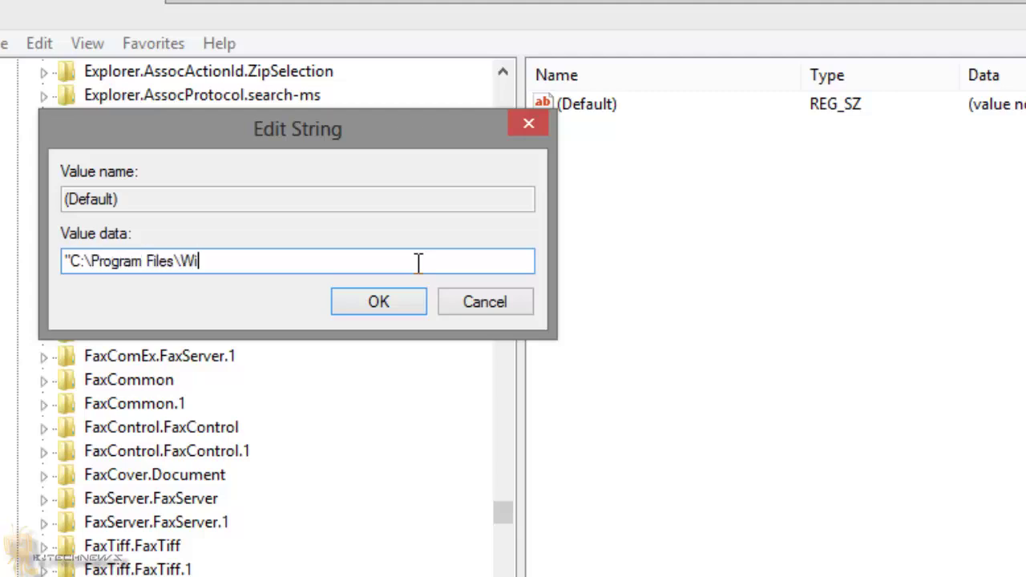
type("ndows Defen")
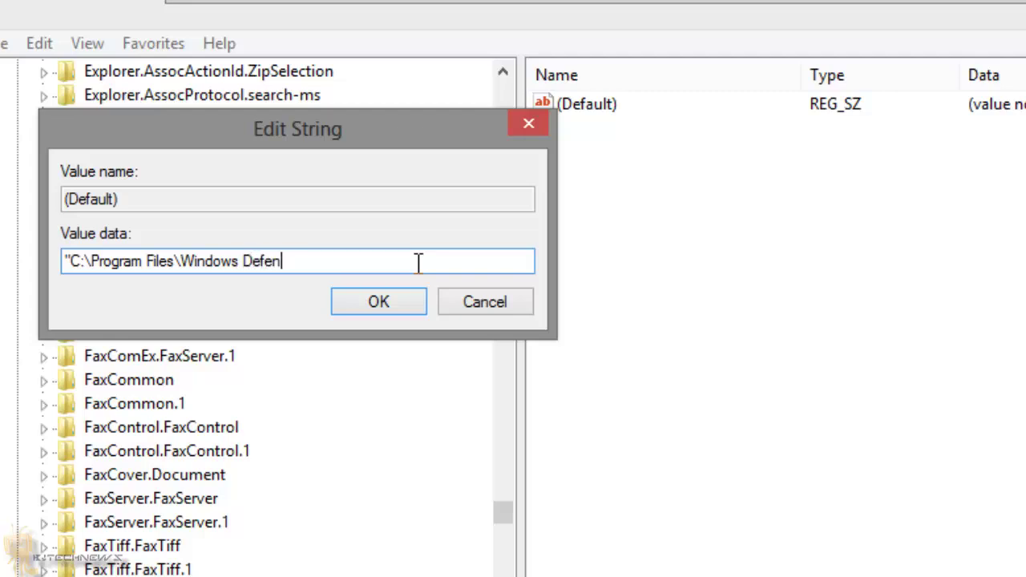
type("der\\MpCmdRun.exe\" -scan -can")
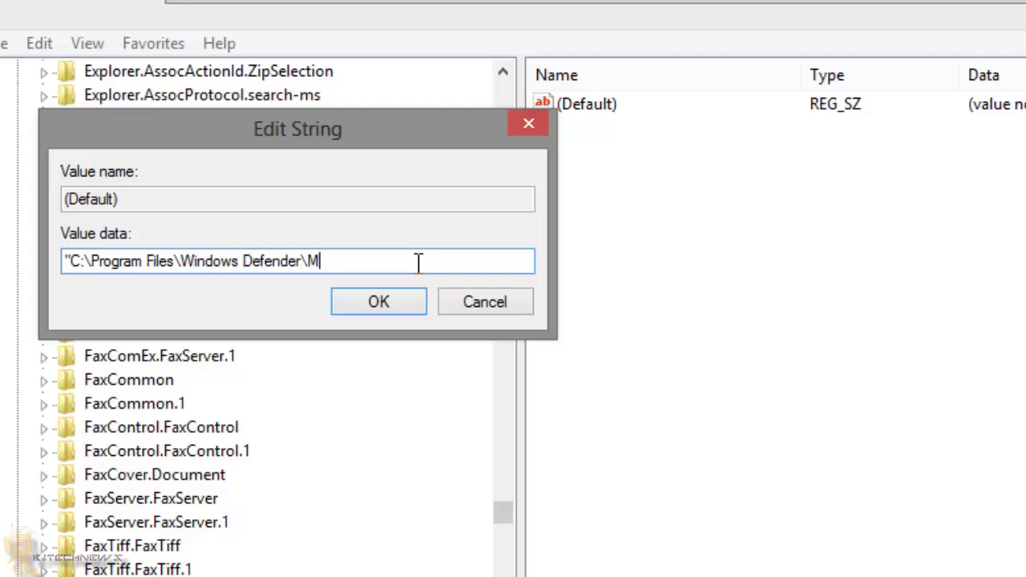
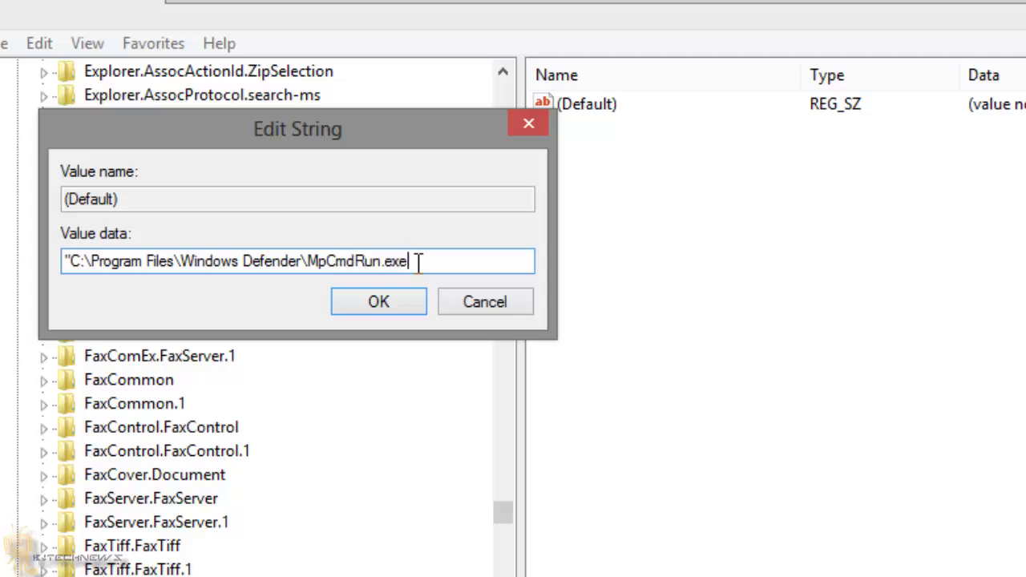
Step: Finish the (Default) value data as MpCmdRun.exe -scan -scantype 3 -SignatureUpdate -file %1 and save it
type("CmdRun.exe\" -scan -")
type("can")
key("BackSpace")
key("BackSpace")
key("BackSpace")
type("scantype ")
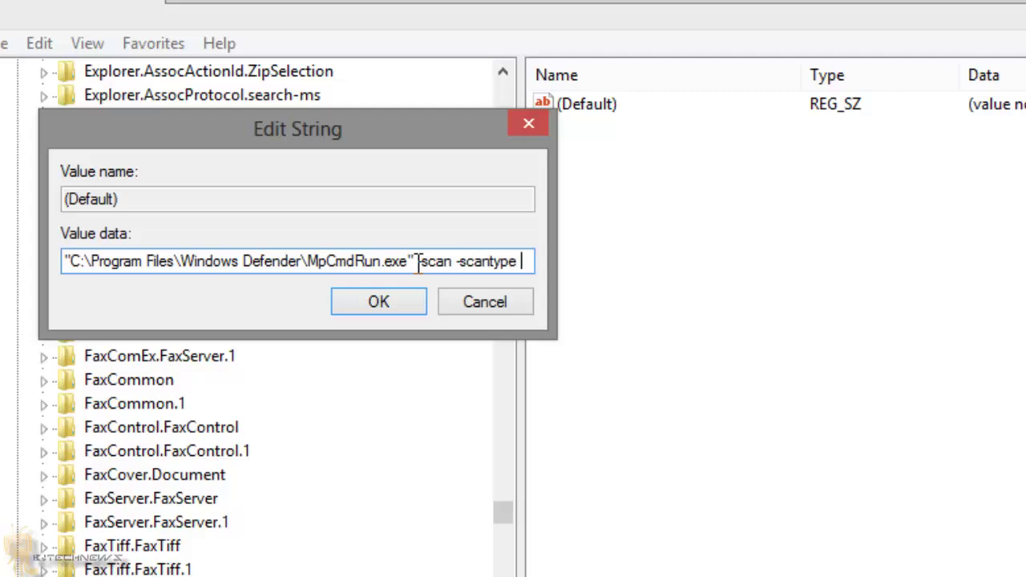
type("3 -S")
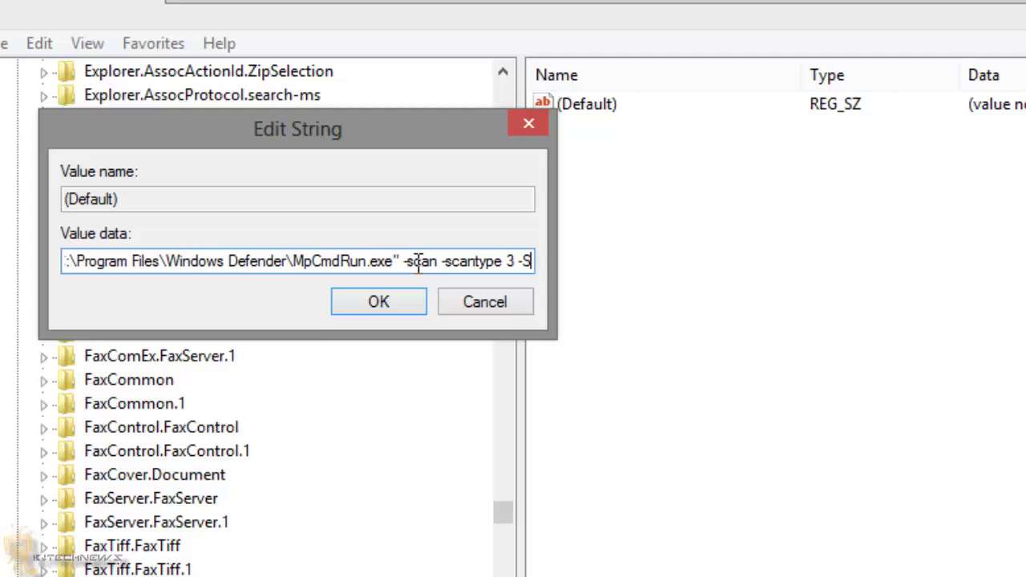
type("ignature")
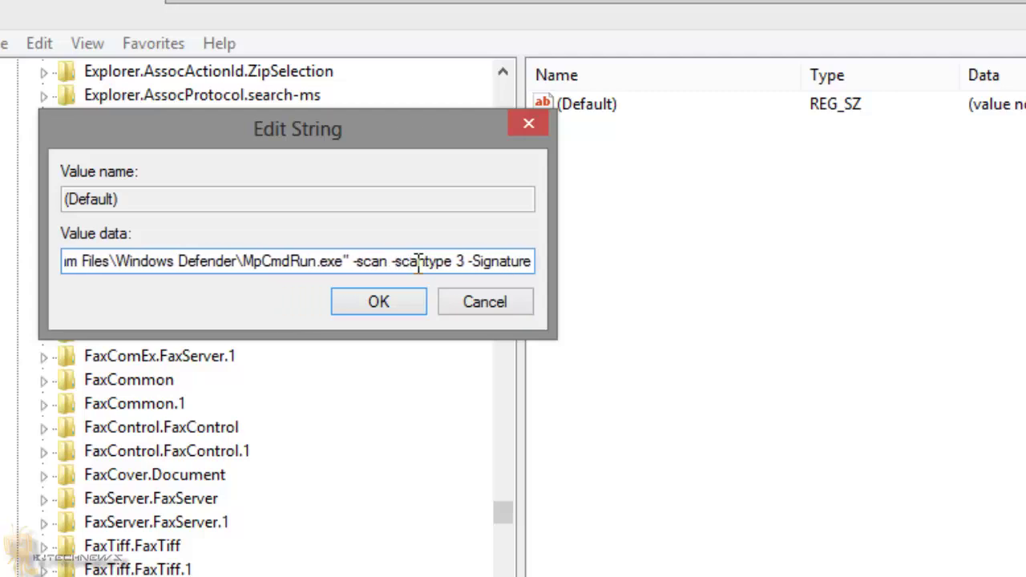
type("Update")
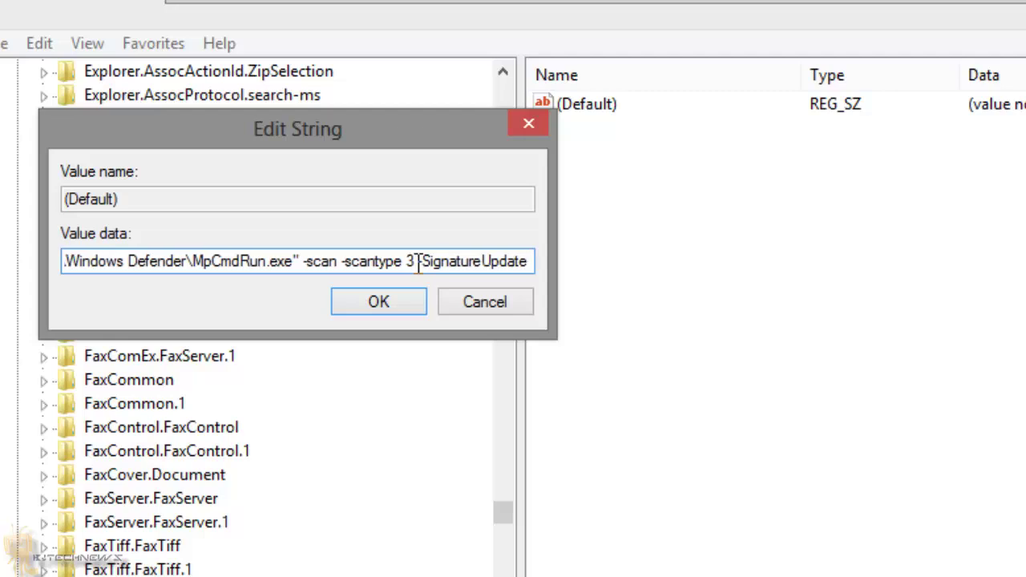
type(" -file")
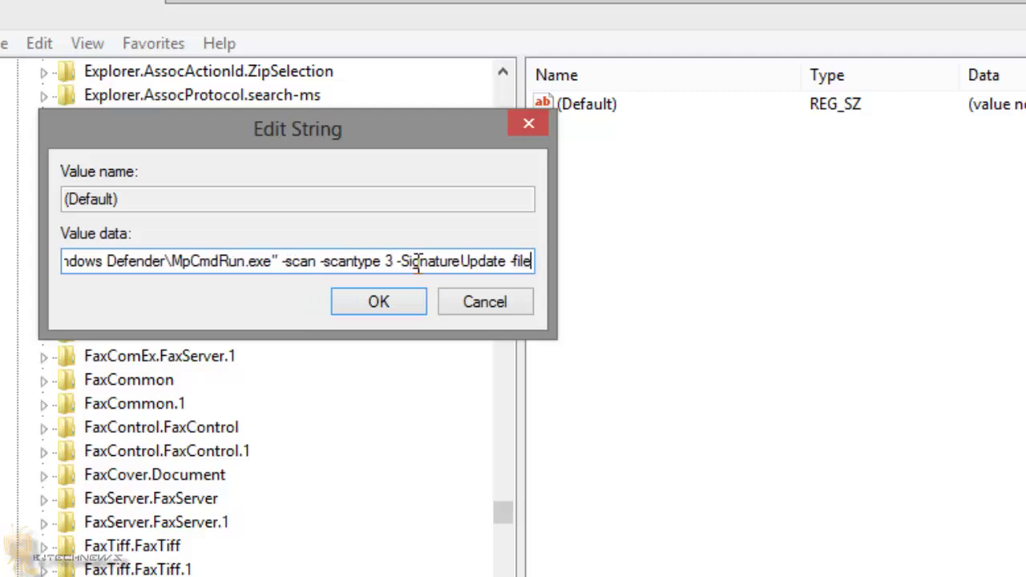
type(" %1")
left_click(371, 302)
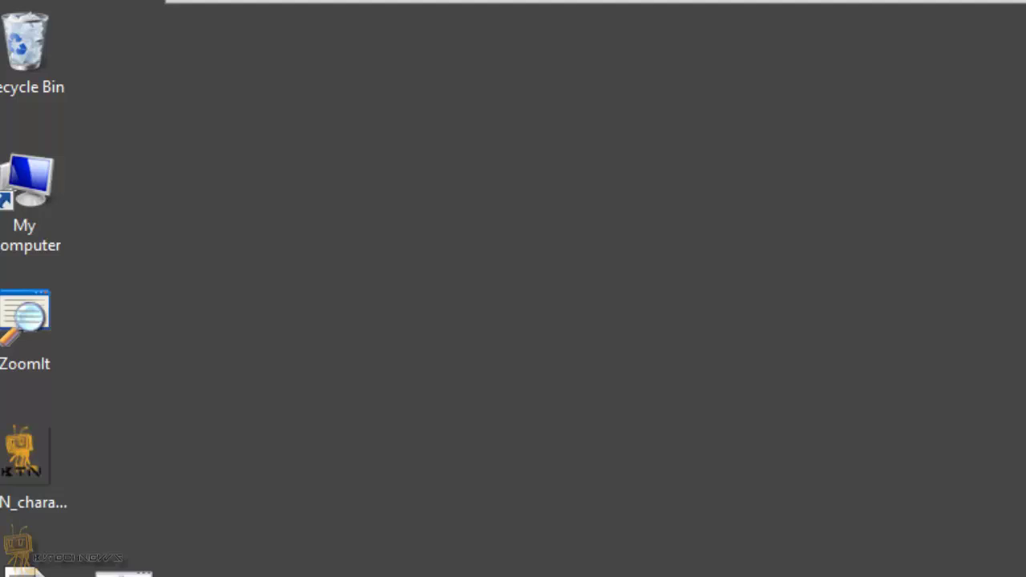
Step: Run a Windows Defender scan on the desktop's Exercise Files folder from its context menu
right_click(136, 527)
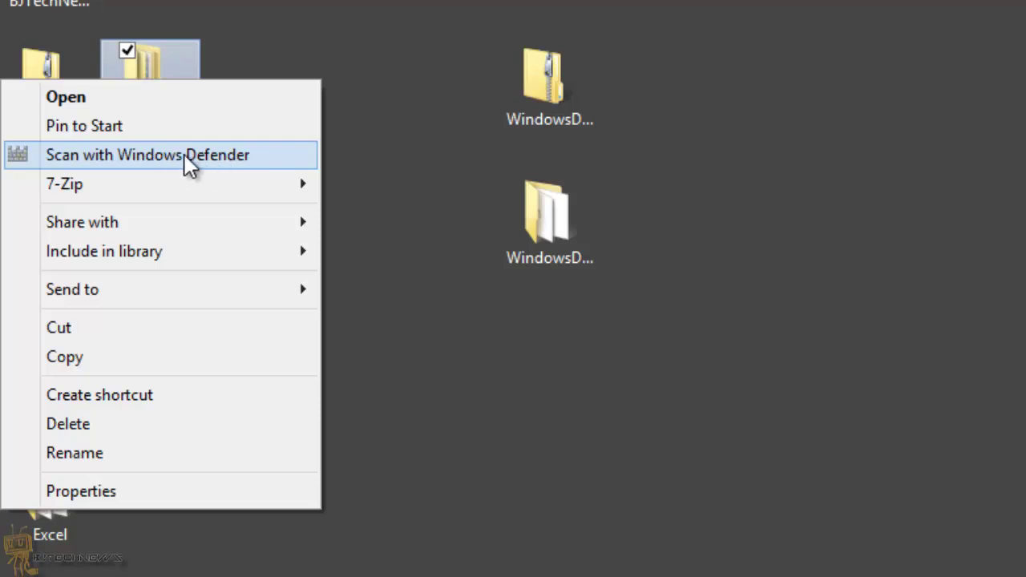
left_click(184, 155)
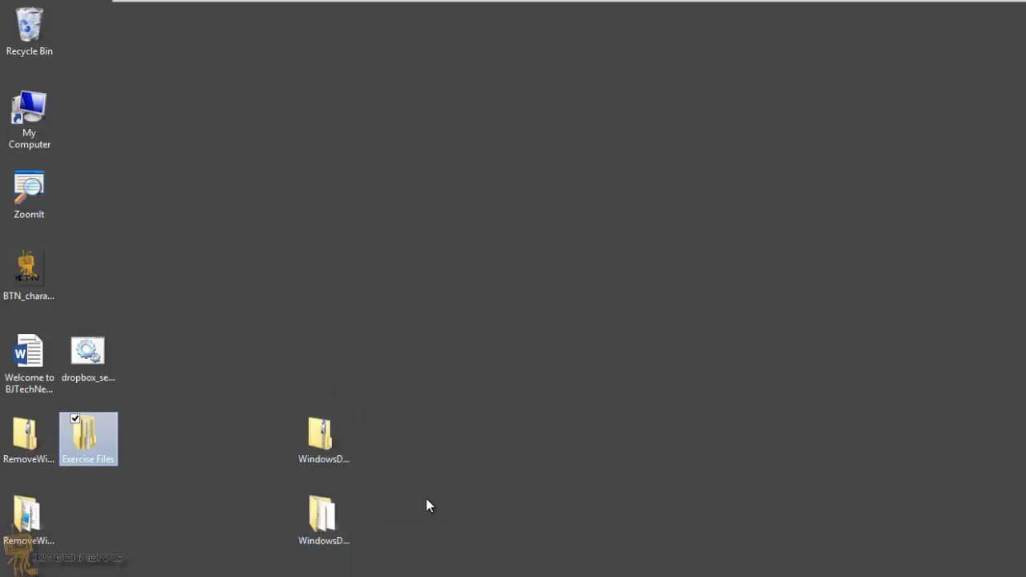
Step: Merge RemoveWindowsDefenderFromContextMenu.reg from the WindowsDefenderContextMenu folder, accepting all prompts
double_click(336, 518)
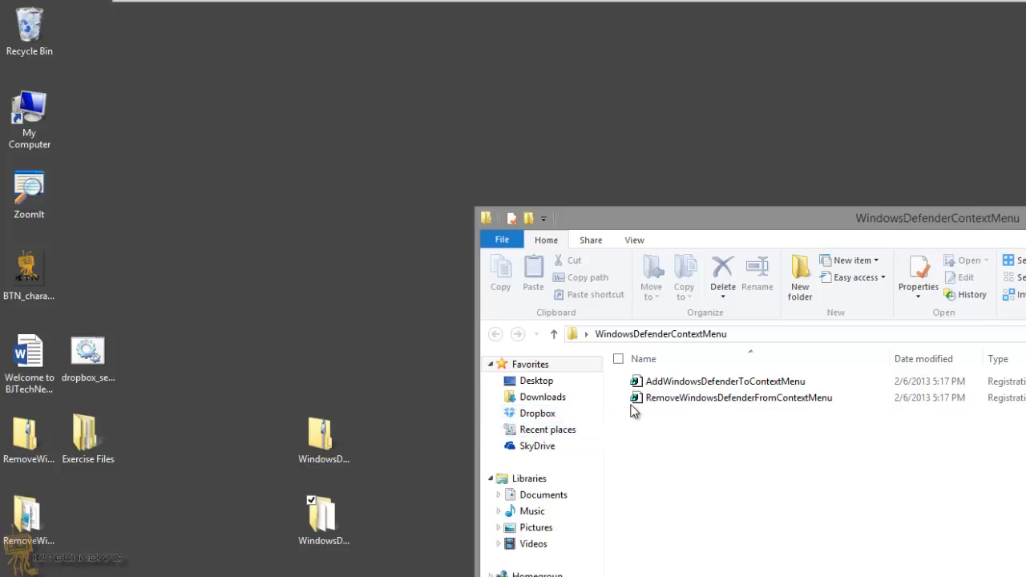
left_click(670, 400)
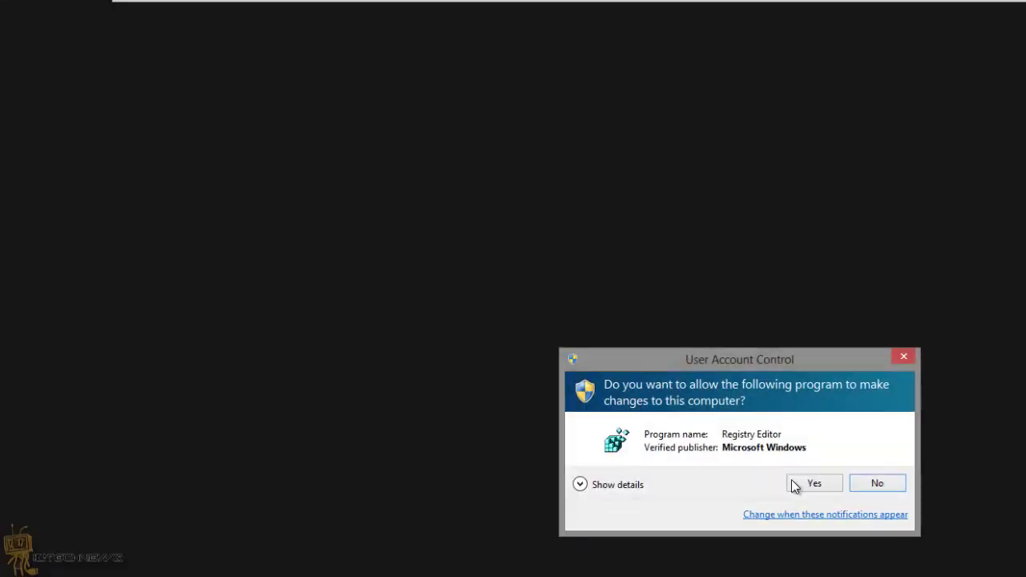
left_click(802, 483)
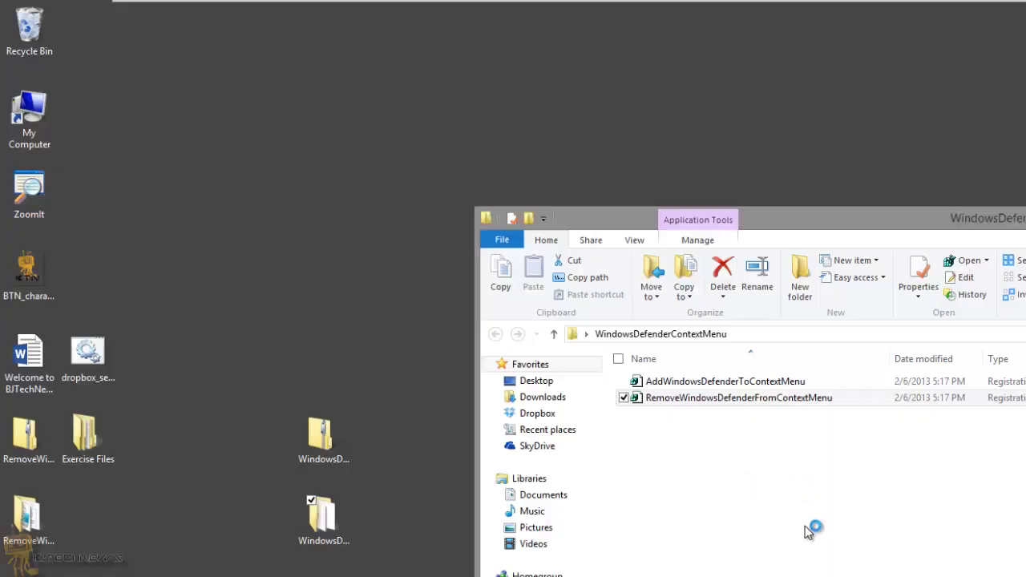
left_click(859, 480)
left_click(910, 471)
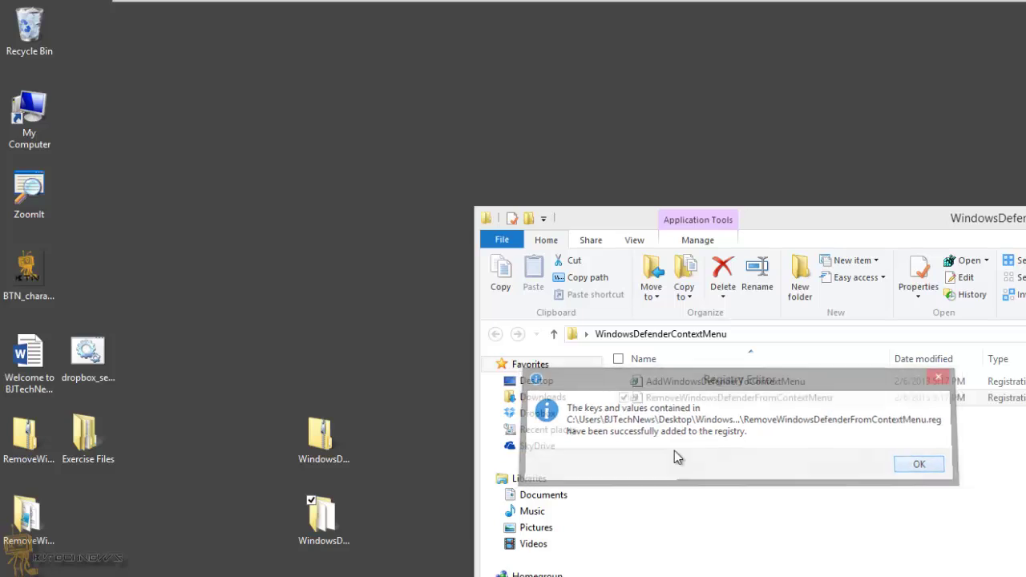
left_click(680, 384)
right_click(681, 385)
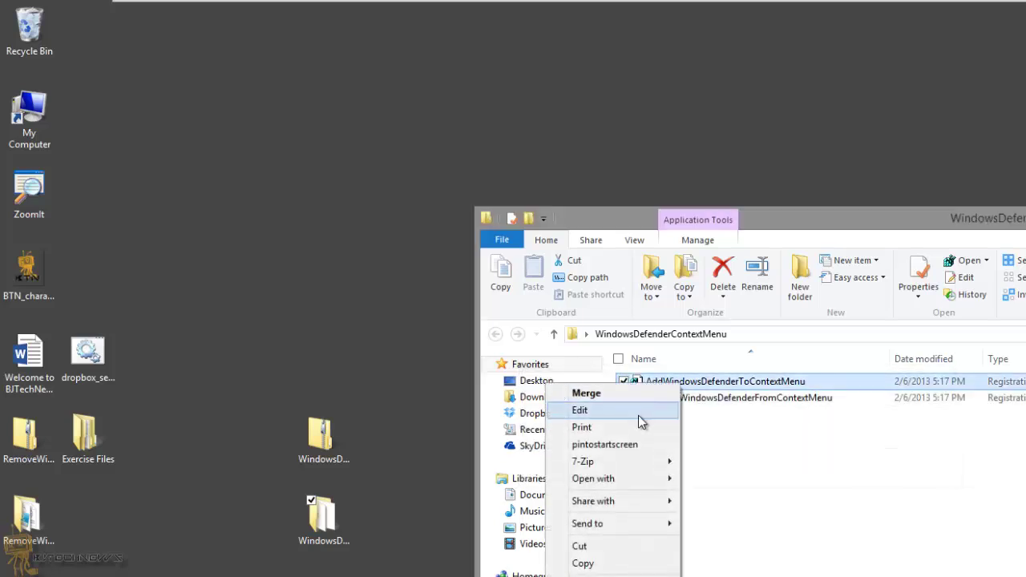
left_click(638, 413)
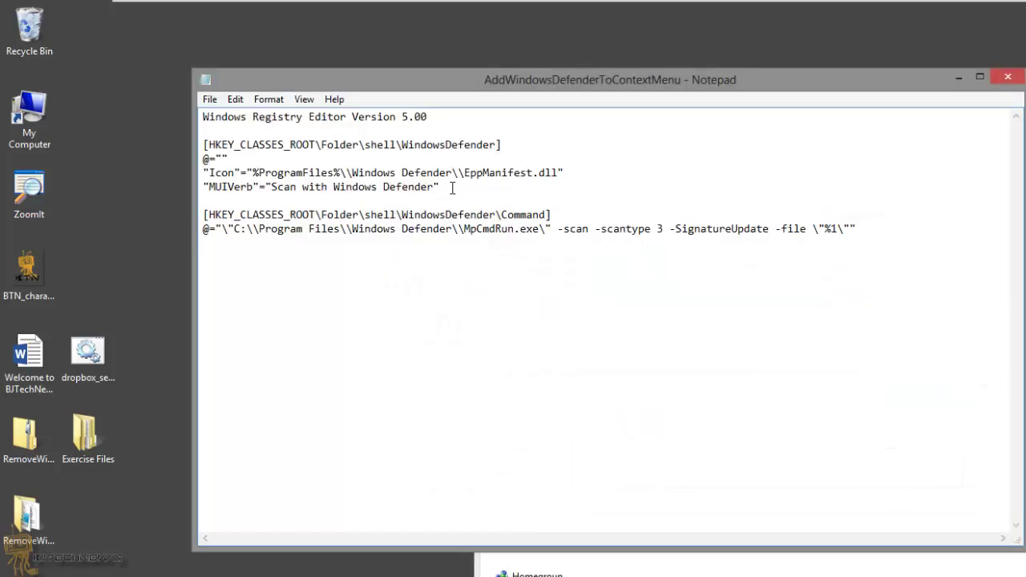
left_click_drag(452, 188, 182, 177)
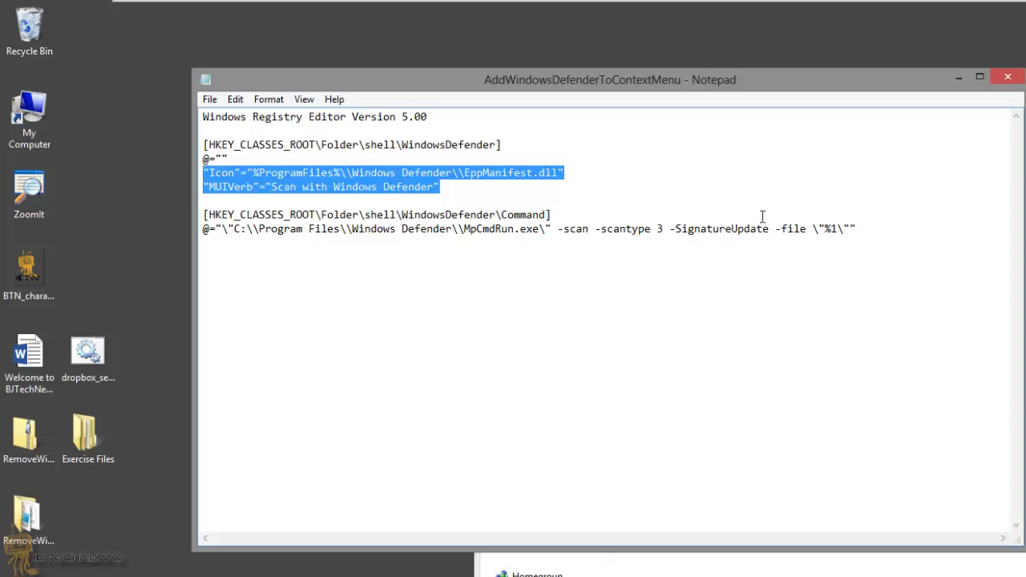
left_click_drag(860, 234, 201, 172)
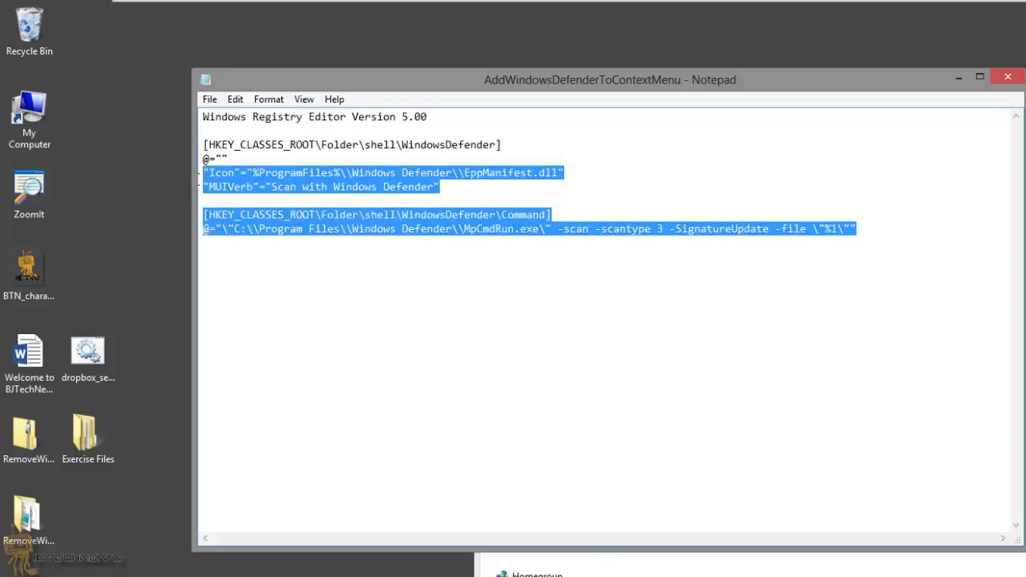
left_click(1007, 76)
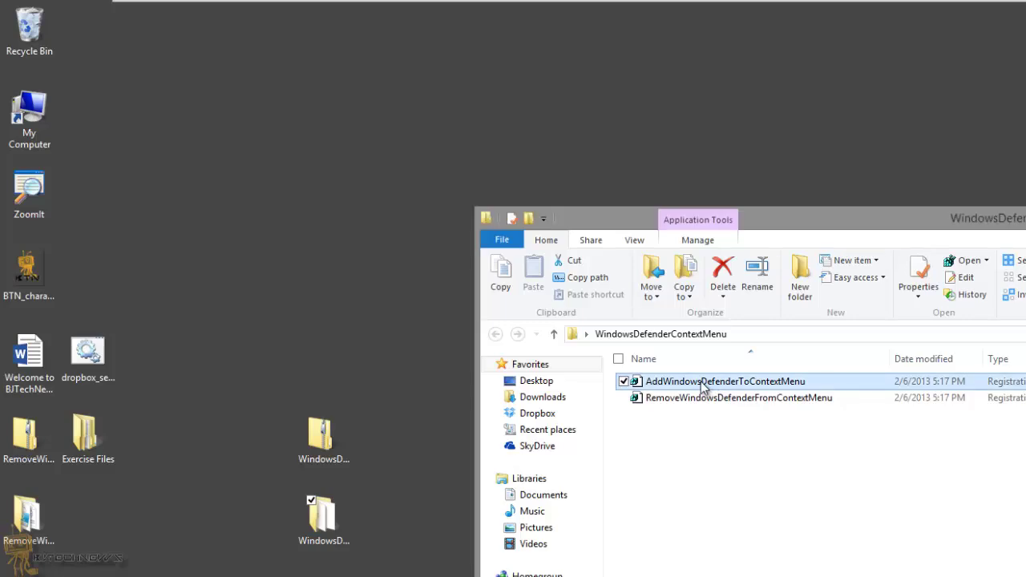
Step: Merge AddWindowsDefenderToContextMenu.reg, then scan the Exercise Files folder with Windows Defender
double_click(701, 384)
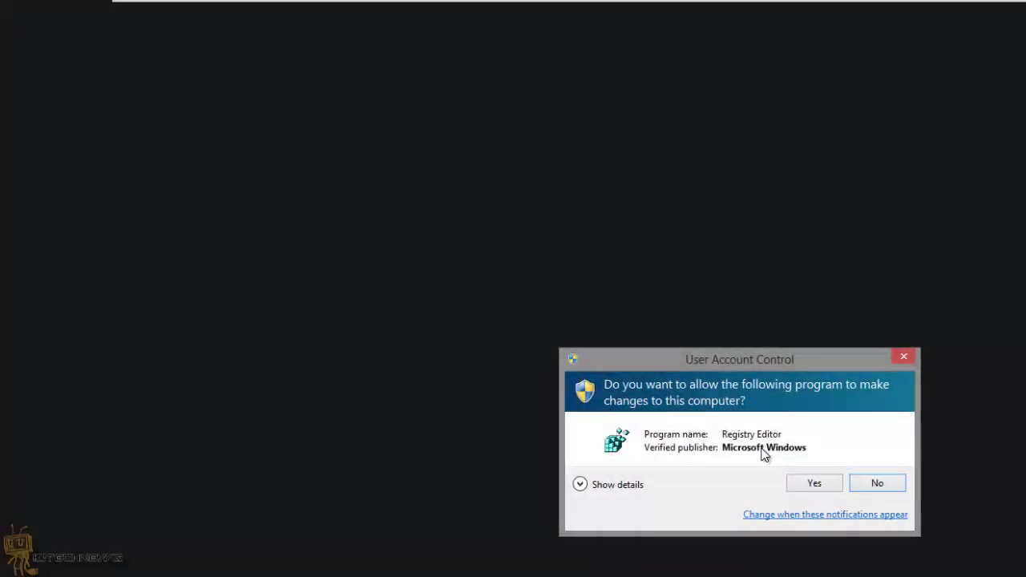
left_click(813, 484)
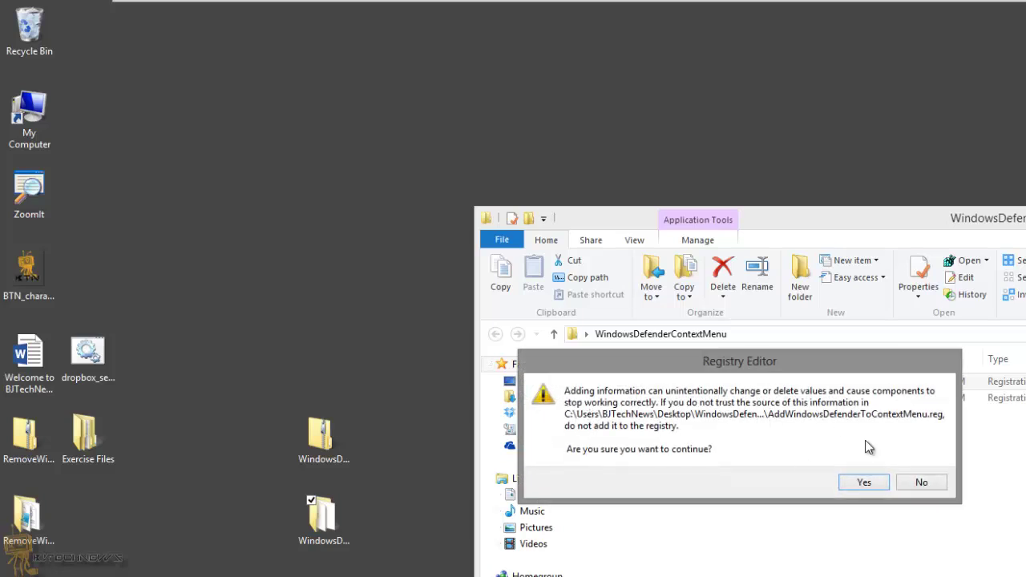
left_click(856, 482)
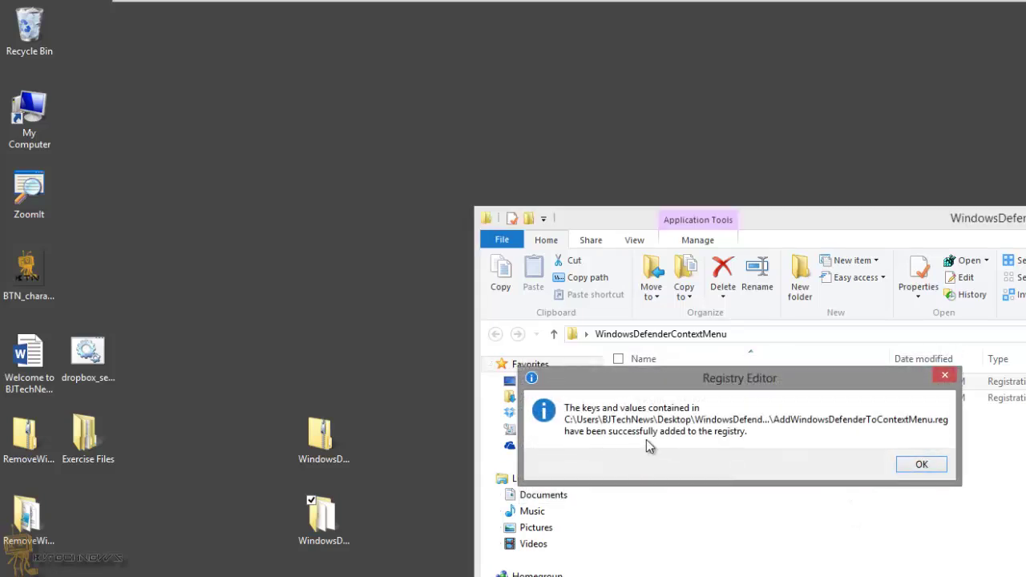
left_click(921, 467)
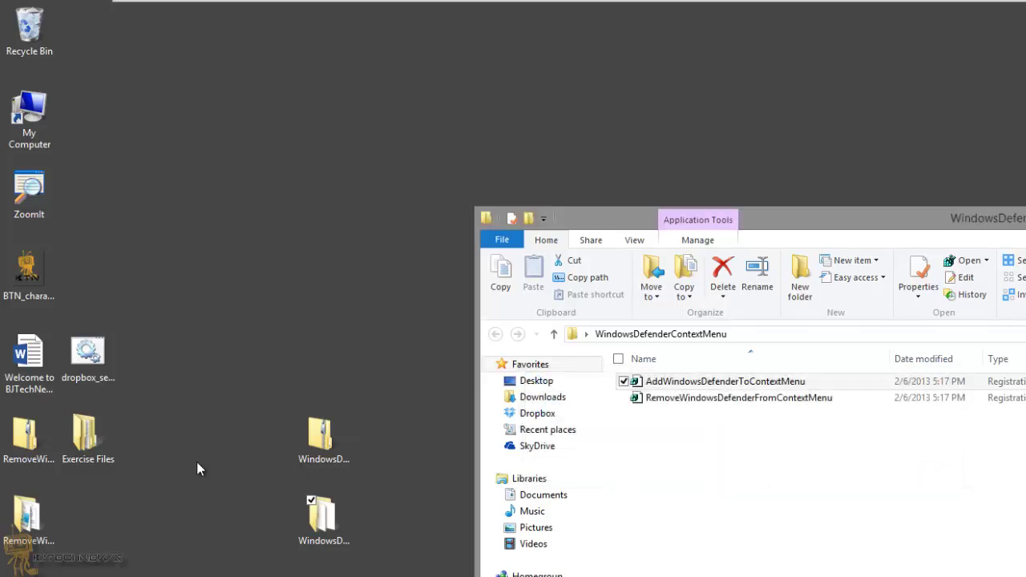
right_click(95, 441)
left_click(93, 480)
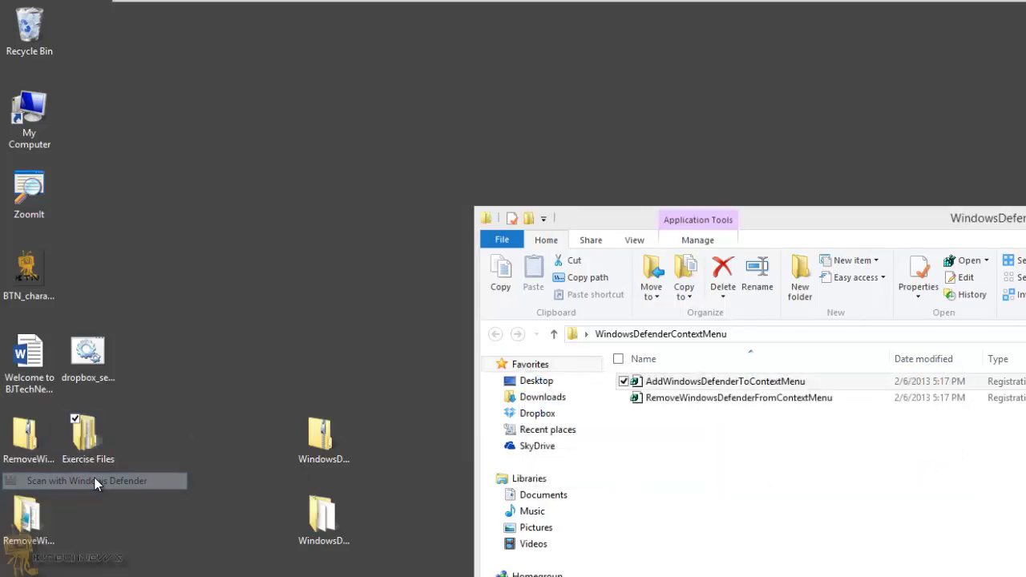